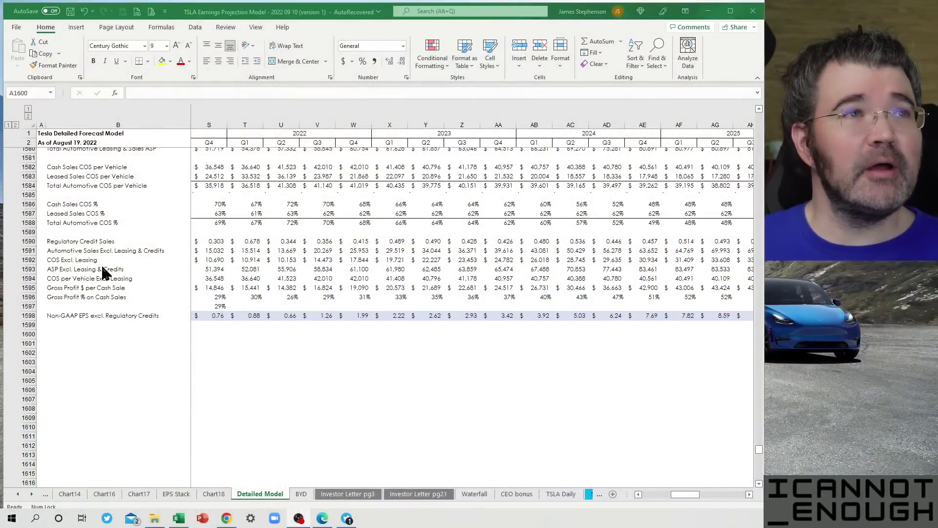
# Scroll Detailed Model past the Non-GAAP EPS excl. Regulatory Credits row to the PER DILUTED SHARE SECTION at row 1666
pyautogui.scroll(2, 81, 274)
pyautogui.scroll(4, 81, 274)
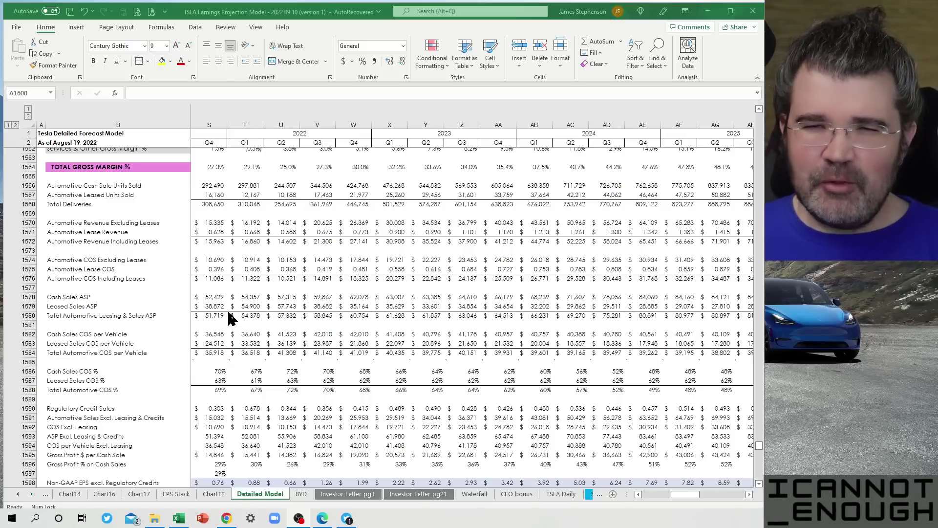
pyautogui.scroll(-9, 230, 318)
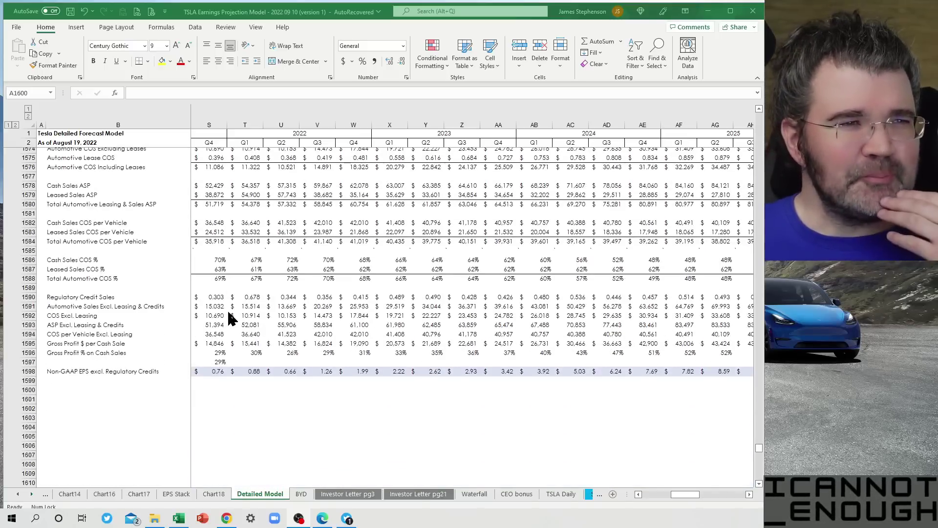
pyautogui.scroll(-2, 230, 318)
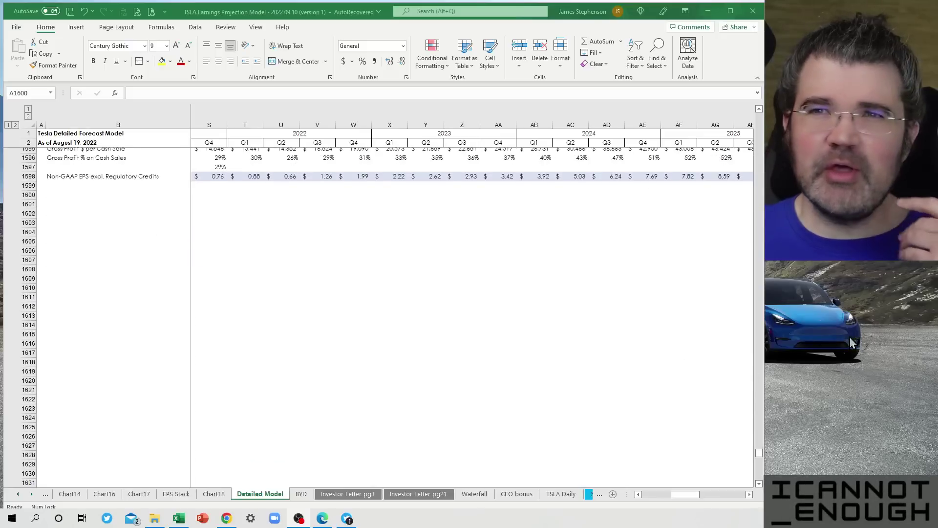
pyautogui.scroll(3, 128, 324)
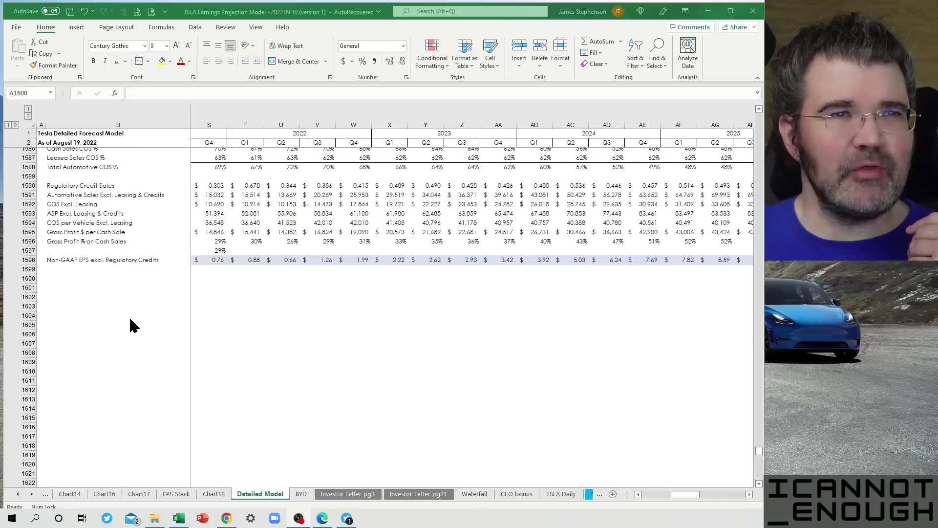
pyautogui.click(27, 260)
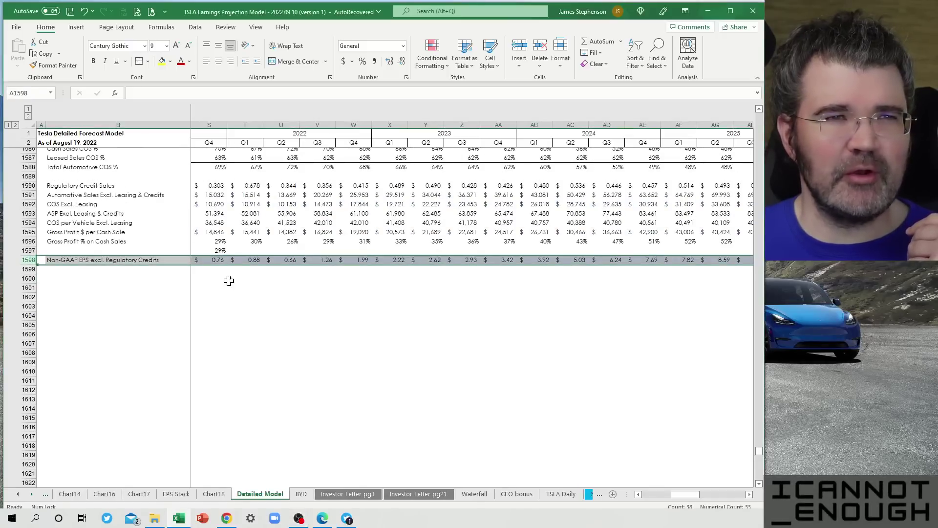
pyautogui.scroll(-8, 491, 346)
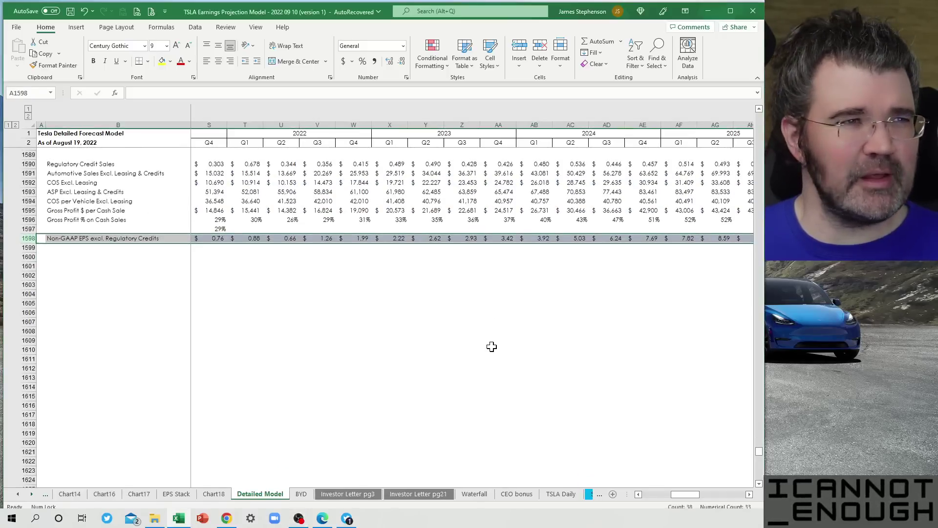
pyautogui.scroll(-13, 492, 347)
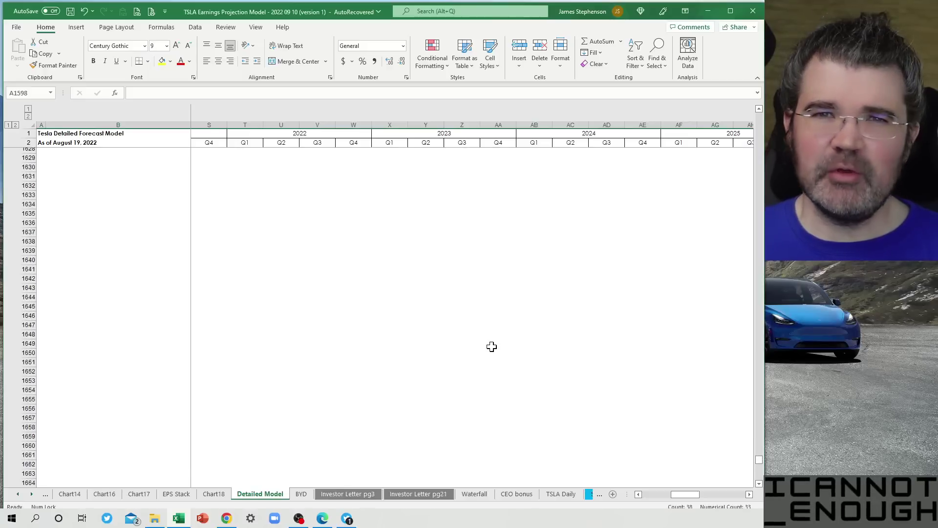
pyautogui.scroll(-2, 492, 347)
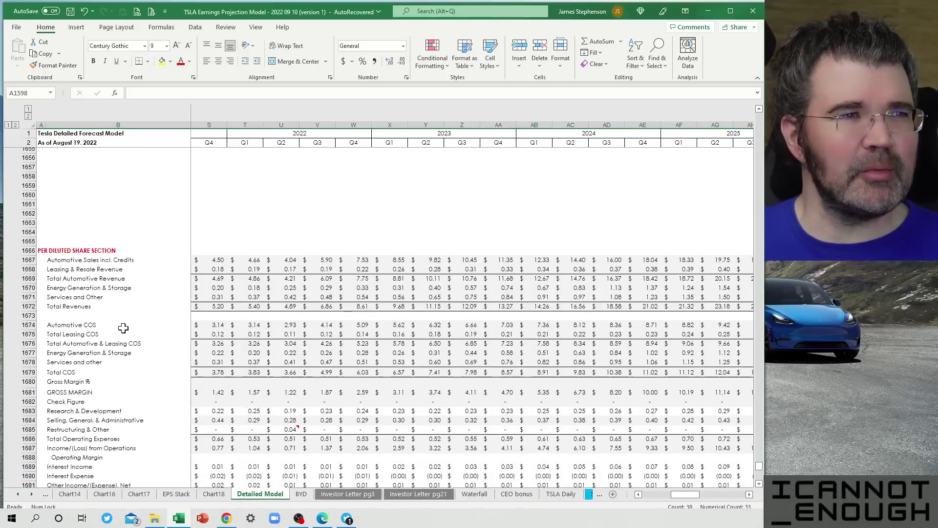
# Examine the Q3 2022 per-share column: Total Revenues $6.86, Total COS $4.99, Gross Margin $1.87
pyautogui.click(22, 251)
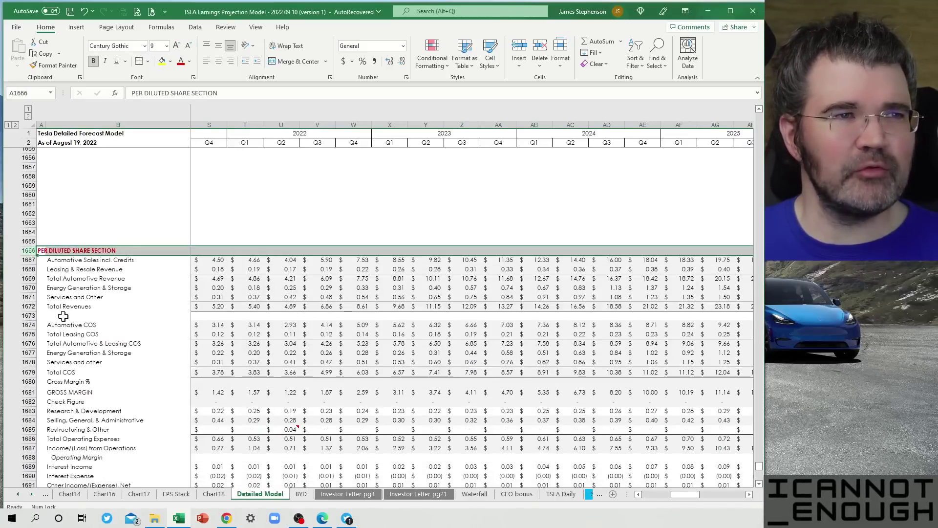
pyautogui.scroll(-1, 412, 283)
pyautogui.scroll(-1, 412, 284)
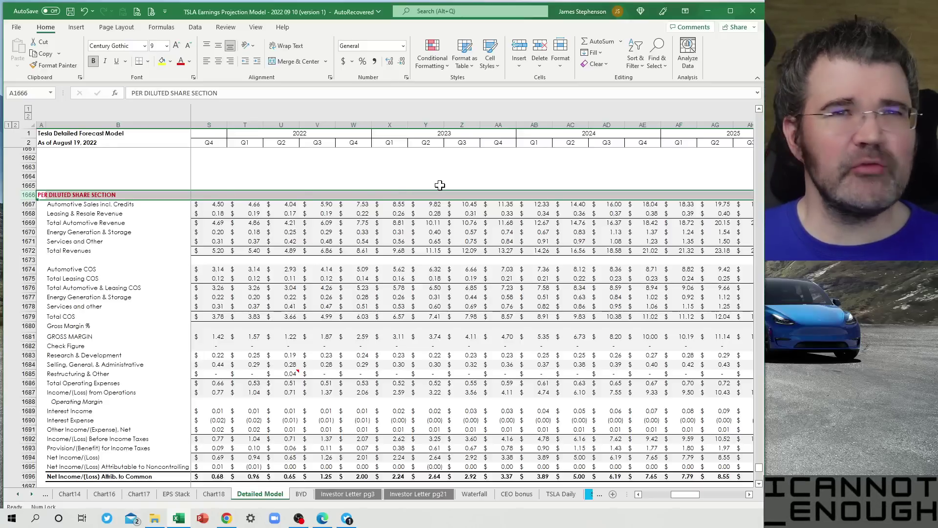
pyautogui.click(311, 206)
pyautogui.click(318, 125)
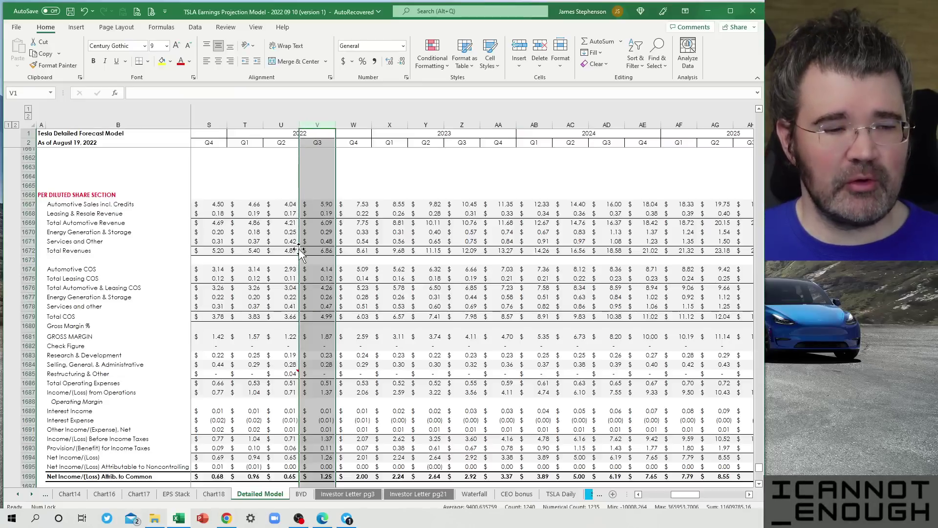
pyautogui.scroll(1, 252, 257)
pyautogui.scroll(2, 252, 257)
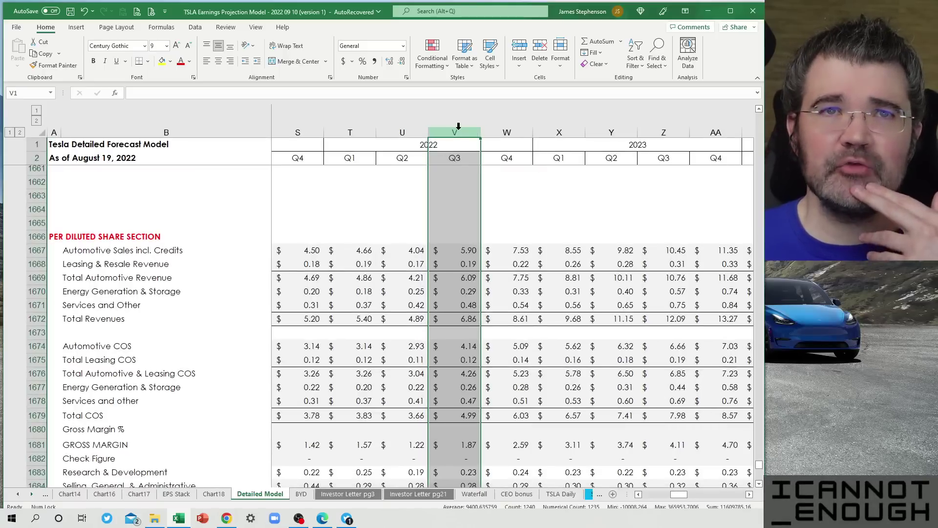
pyautogui.click(455, 250)
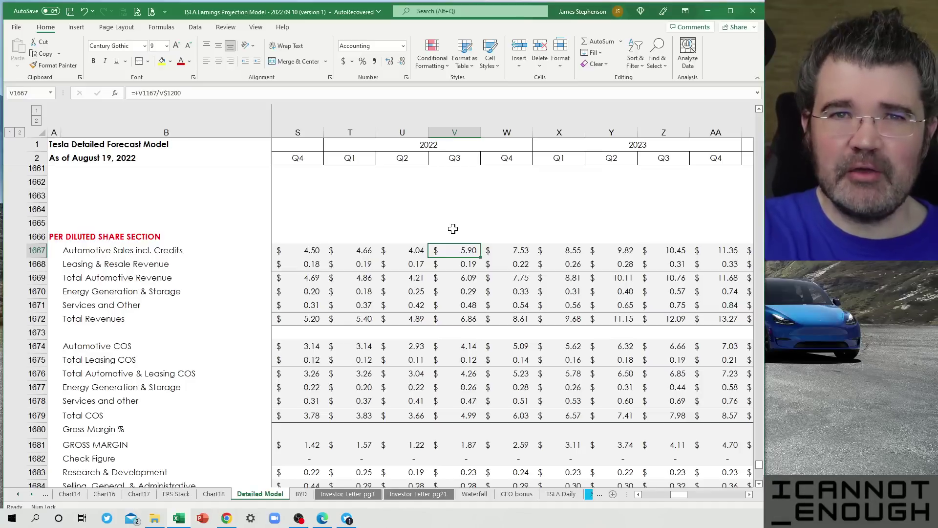
pyautogui.press('Left')
pyautogui.press('Left')
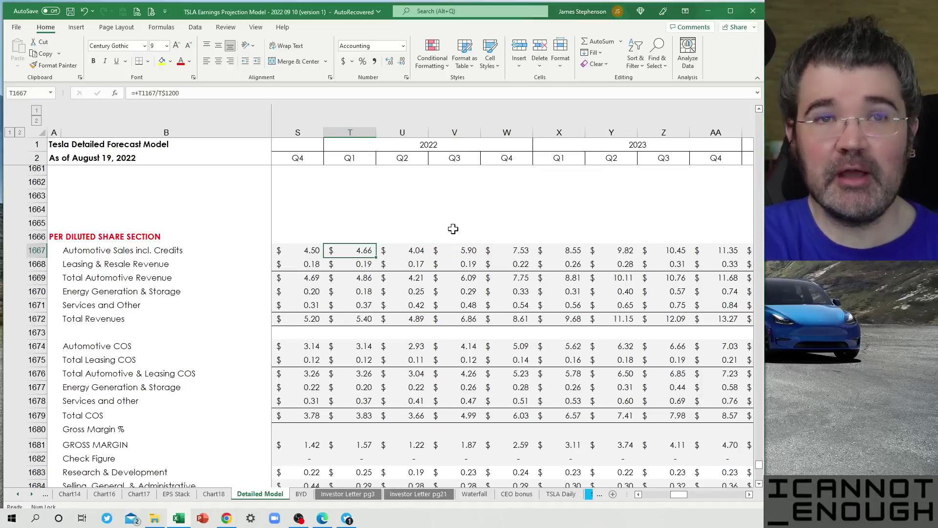
pyautogui.press('Right')
pyautogui.press('Left')
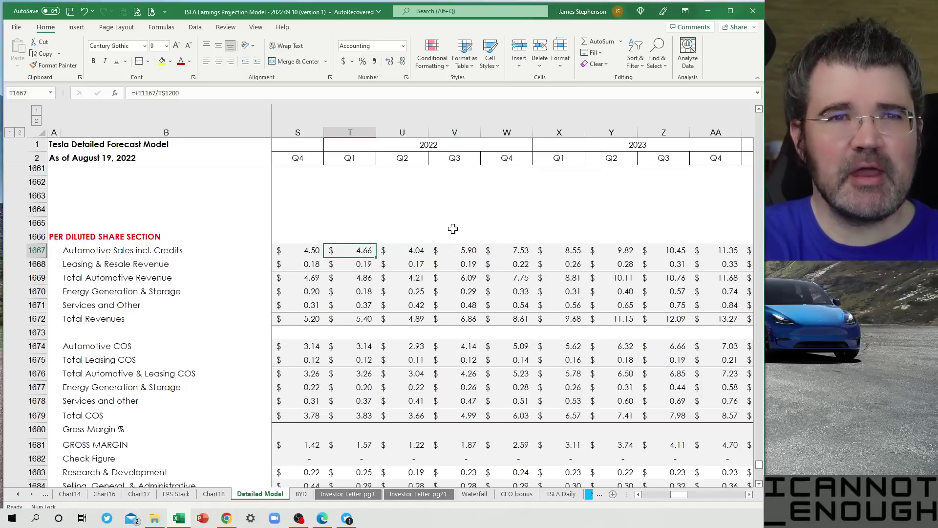
pyautogui.press('Down')
pyautogui.press('Down')
pyautogui.press('Down')
pyautogui.press('Down')
pyautogui.press('Down')
pyautogui.press('Up')
pyautogui.press('Up')
pyautogui.press('Up')
pyautogui.press('Up')
pyautogui.press('Up')
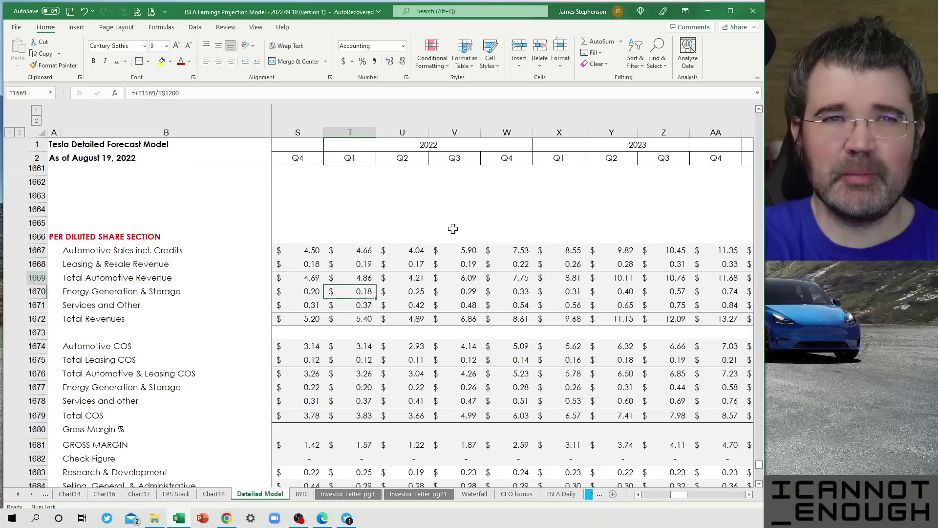
pyautogui.press('Right')
pyautogui.press('Right')
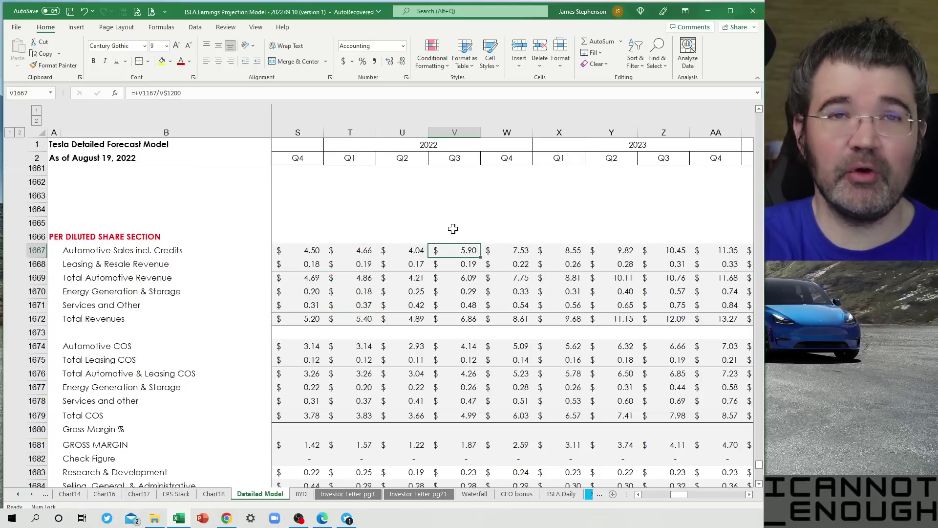
pyautogui.press('Left')
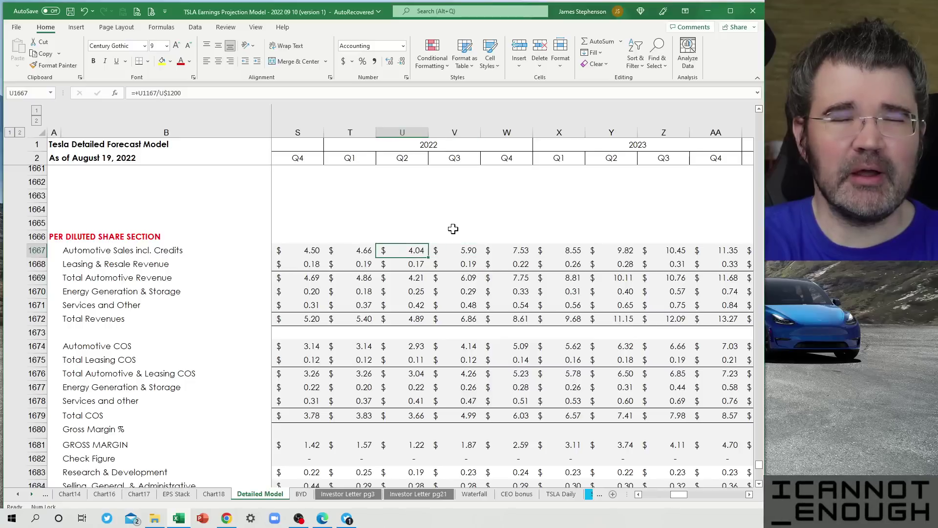
pyautogui.press('Down')
pyautogui.press('Down')
pyautogui.press('Down')
pyautogui.press('Down')
pyautogui.press('Down')
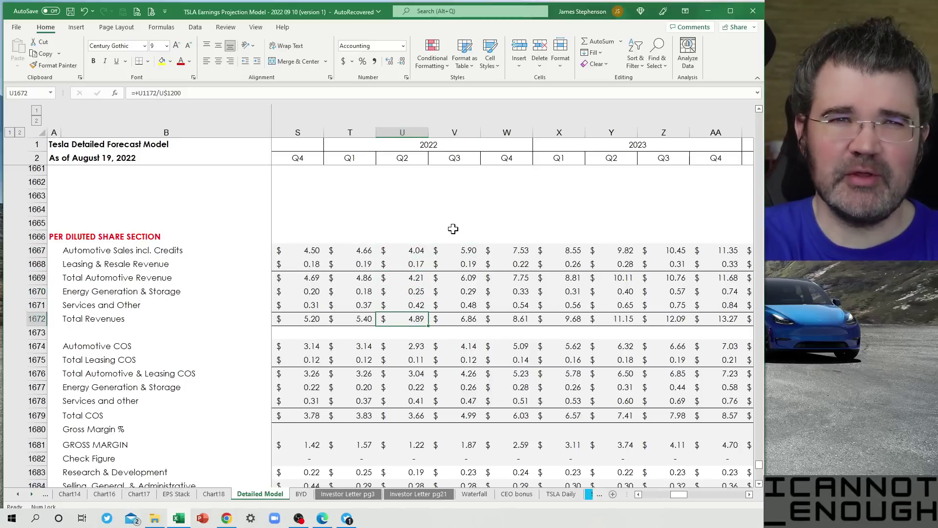
pyautogui.press('Left')
pyautogui.press('Left')
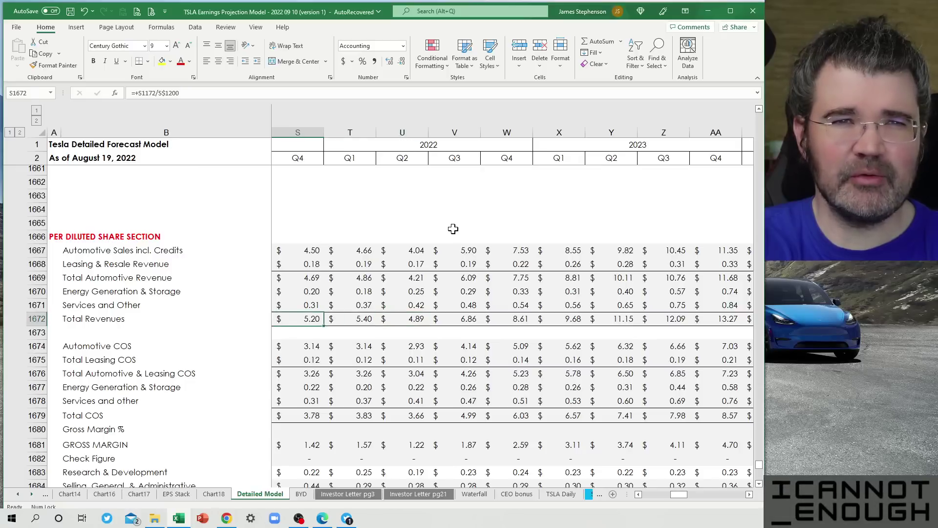
pyautogui.press('Right')
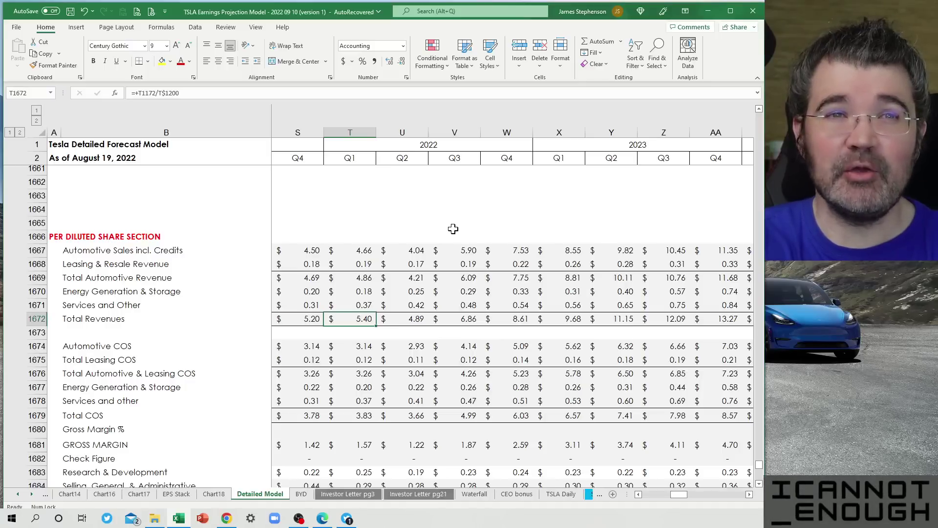
pyautogui.press('Right')
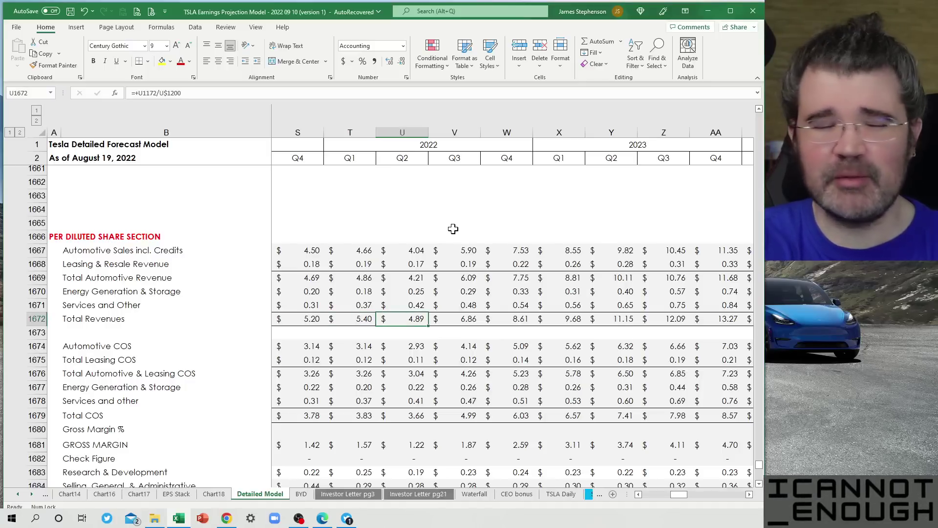
pyautogui.press('Right')
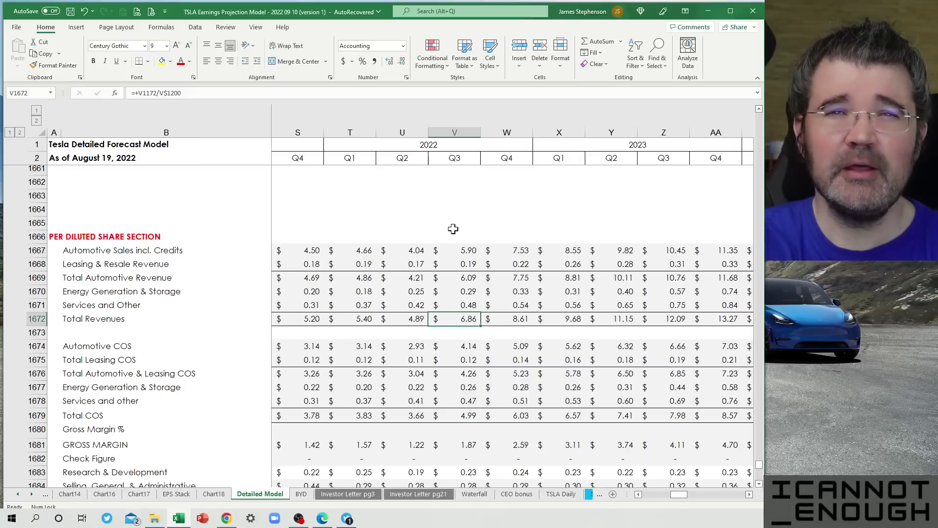
pyautogui.press('Right')
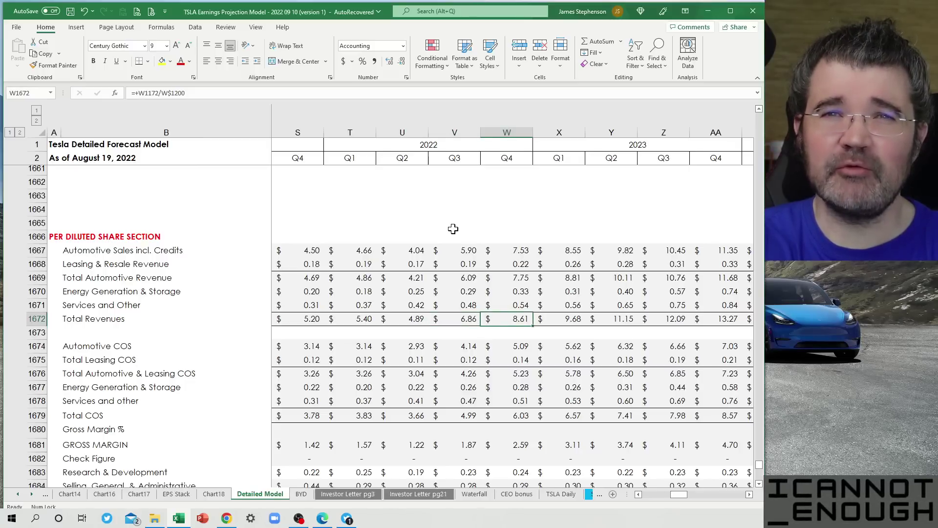
pyautogui.press('Left')
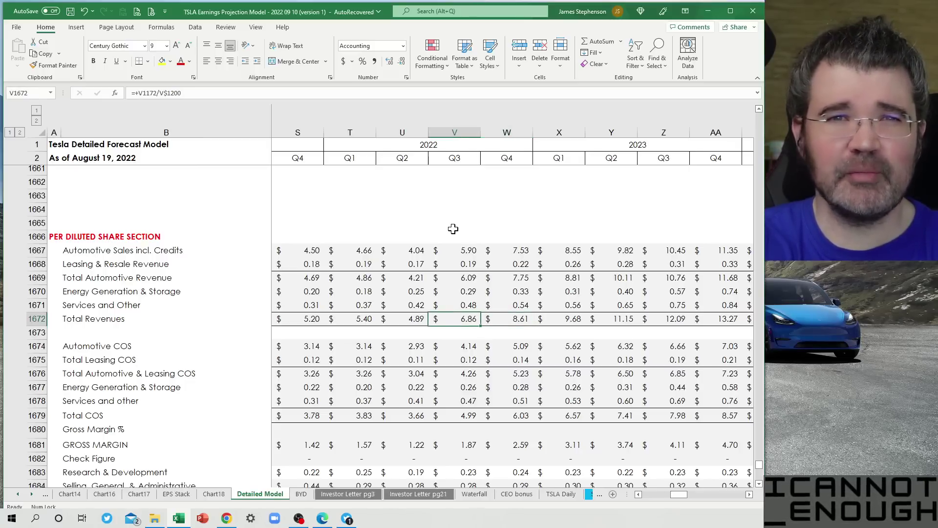
pyautogui.press('Up')
pyautogui.press('Up')
pyautogui.press('Up')
pyautogui.press('Up')
pyautogui.press('Up')
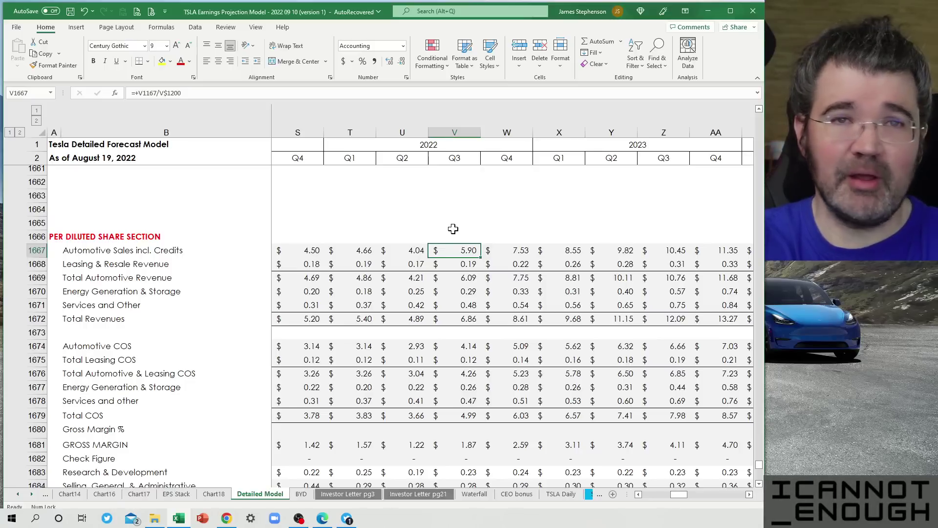
pyautogui.press('Down')
pyautogui.press('Down')
pyautogui.press('Down')
pyautogui.press('Down')
pyautogui.press('Down')
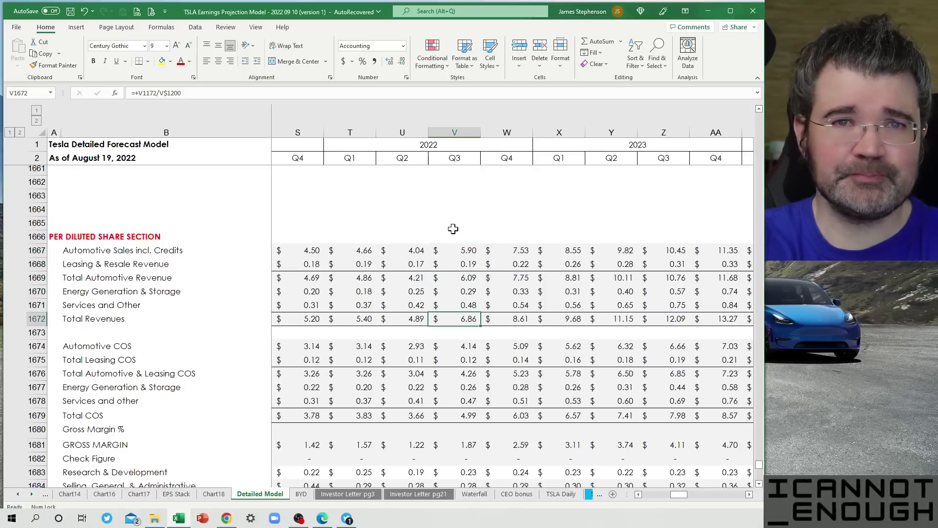
pyautogui.press('Up')
pyautogui.press('Up')
pyautogui.press('Up')
pyautogui.press('Up')
pyautogui.press('Up')
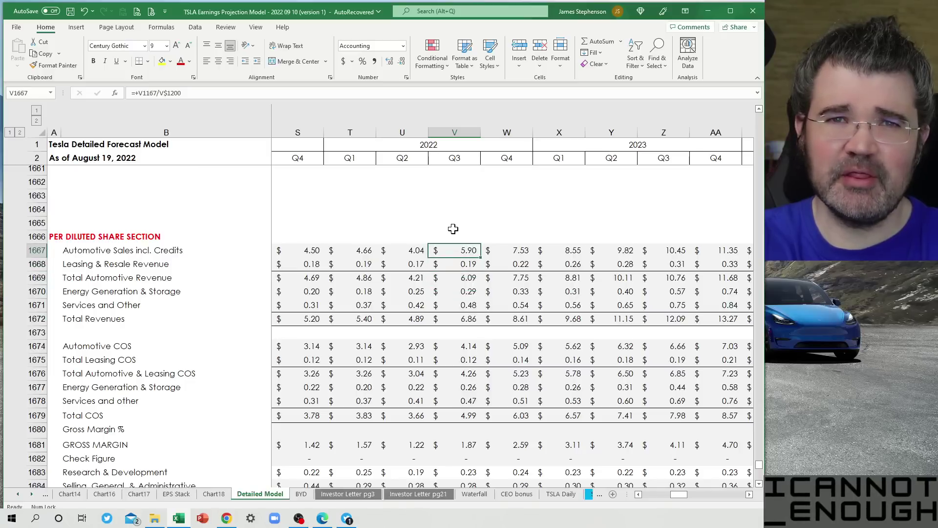
pyautogui.press('Down')
pyautogui.press('Down')
pyautogui.press('Down')
pyautogui.press('Down')
pyautogui.press('Down')
pyautogui.press('Down')
pyautogui.press('Down')
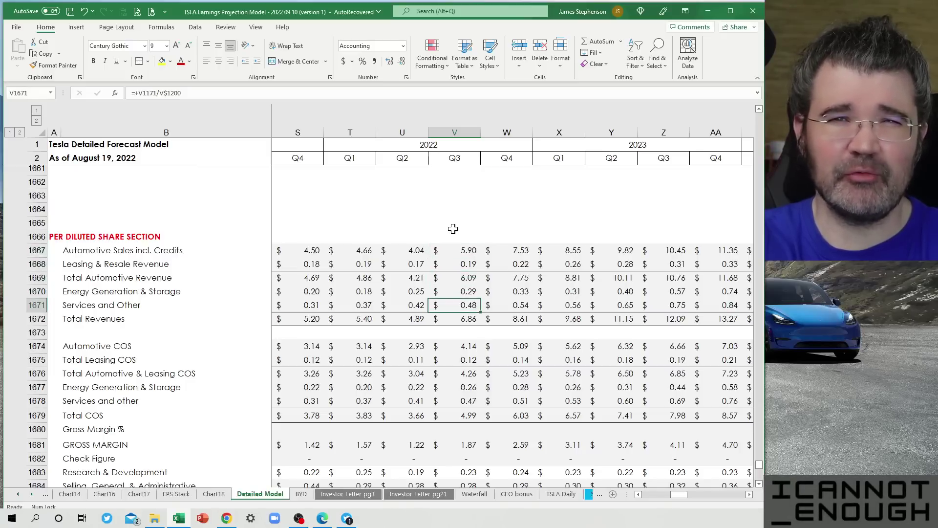
pyautogui.press('Down')
pyautogui.press('Down')
pyautogui.press('Down')
pyautogui.press('Down')
pyautogui.press('Down')
pyautogui.press('Down')
pyautogui.press('Down')
pyautogui.press('Down')
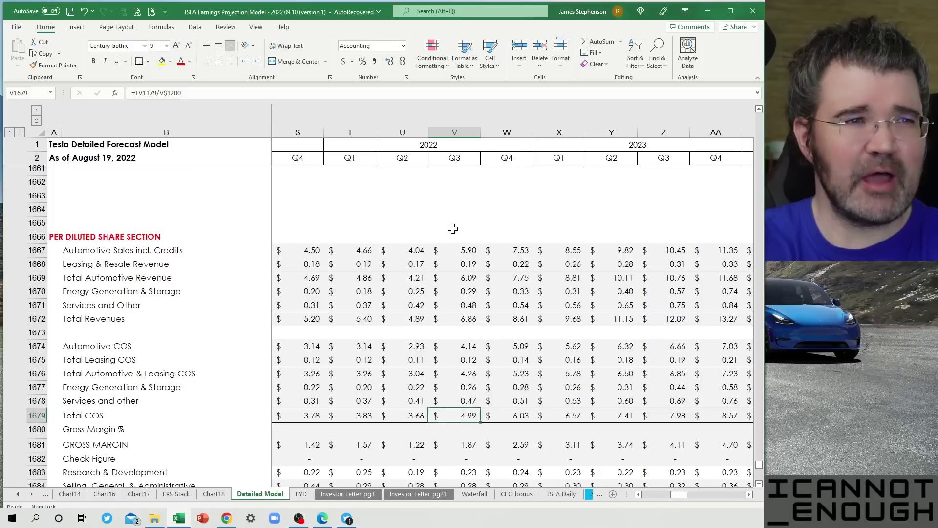
pyautogui.press('Down')
pyautogui.press('Down')
pyautogui.press('Down')
pyautogui.press('Down')
pyautogui.press('Down')
pyautogui.press('Down')
pyautogui.press('Down')
pyautogui.press('Down')
pyautogui.press('Down')
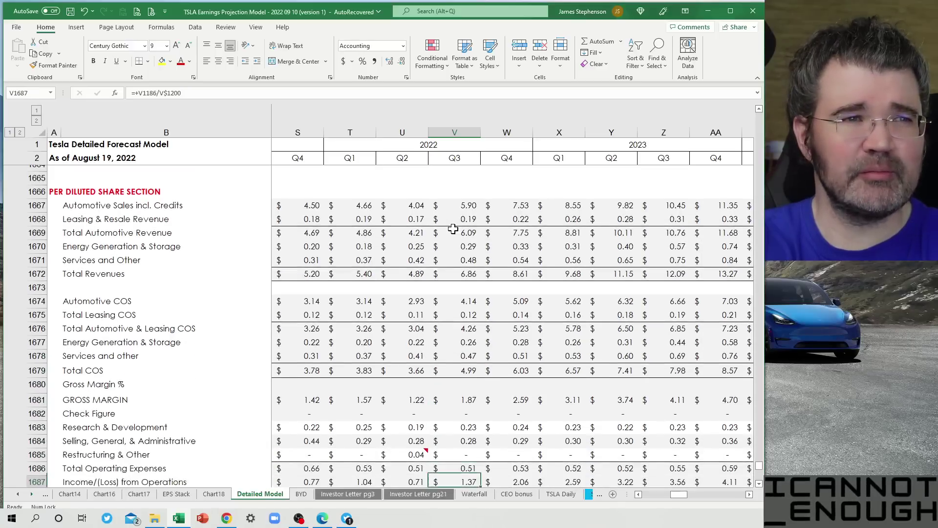
pyautogui.press('Down')
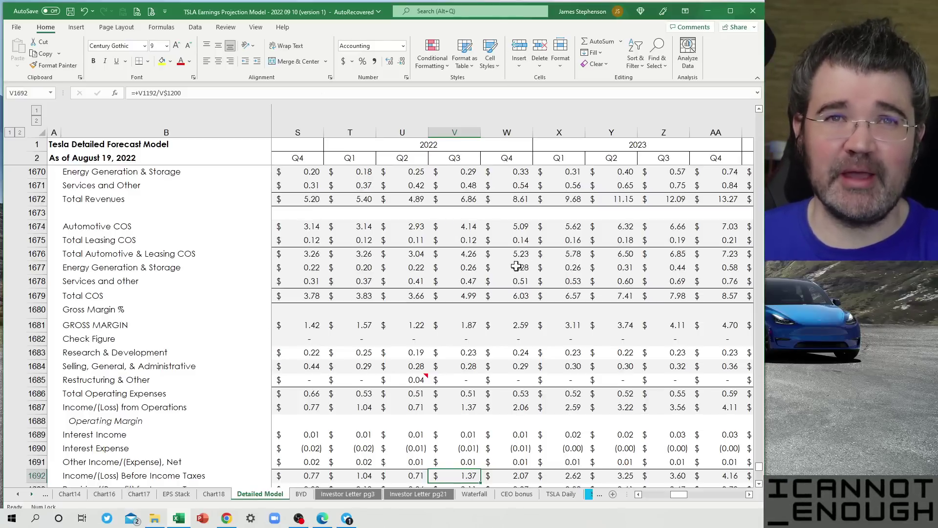
pyautogui.press('Down')
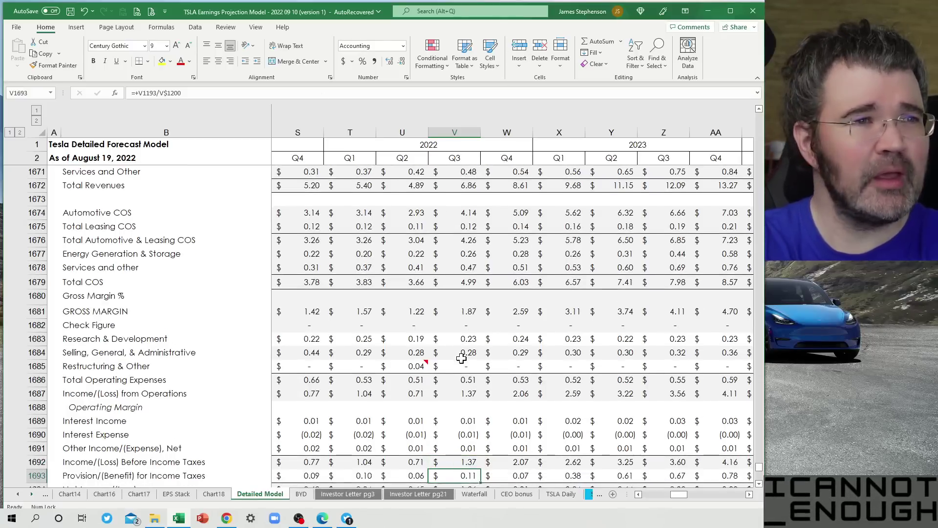
pyautogui.press('Down')
pyautogui.press('Down')
pyautogui.press('Down')
pyautogui.press('Down')
pyautogui.press('Down')
pyautogui.press('Down')
pyautogui.press('Down')
pyautogui.press('Down')
pyautogui.press('Down')
pyautogui.press('Down')
pyautogui.press('Down')
pyautogui.press('Down')
pyautogui.press('Down')
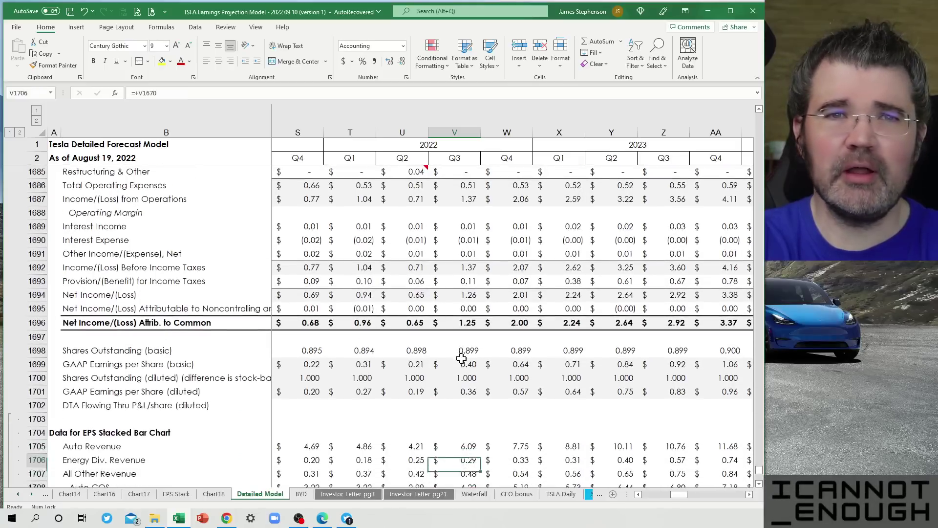
pyautogui.press('Up')
pyautogui.press('Up')
pyautogui.press('Up')
pyautogui.press('Up')
pyautogui.press('Up')
pyautogui.press('Up')
pyautogui.press('Up')
pyautogui.press('Up')
pyautogui.press('Up')
pyautogui.press('Up')
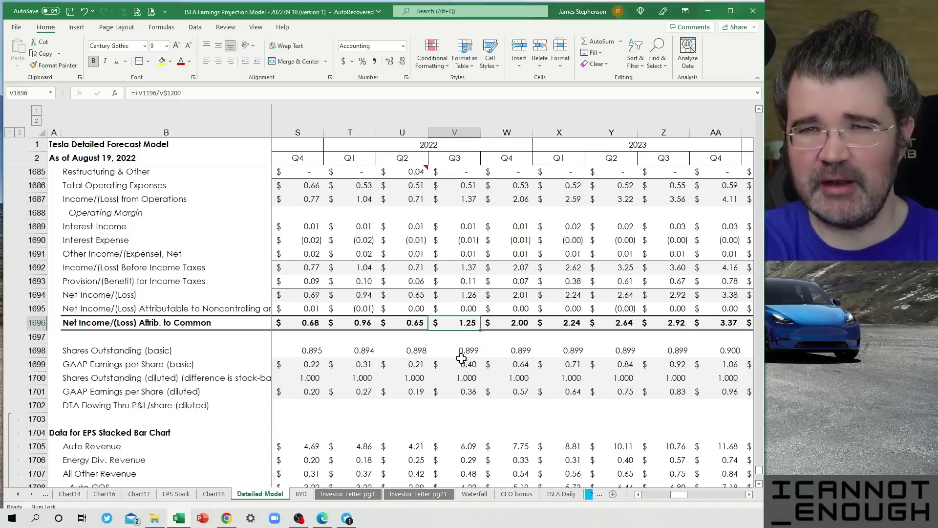
pyautogui.press('Down')
pyautogui.press('Down')
pyautogui.press('Down')
pyautogui.press('Down')
pyautogui.press('Down')
pyautogui.press('Down')
pyautogui.press('Down')
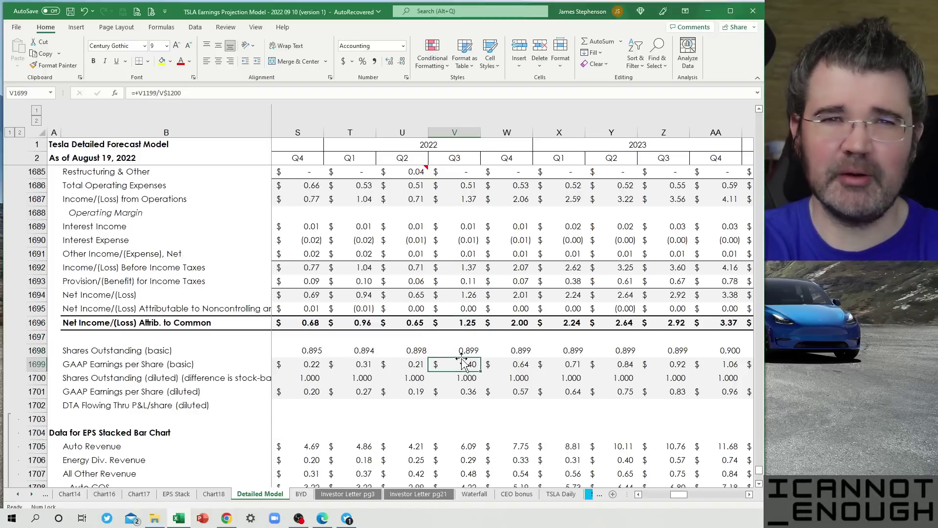
pyautogui.press('Up')
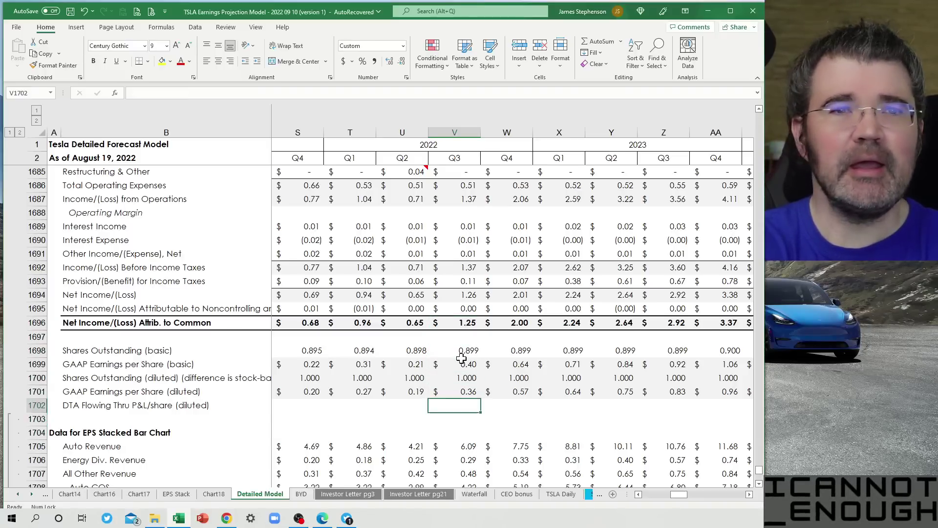
pyautogui.scroll(-2, 474, 356)
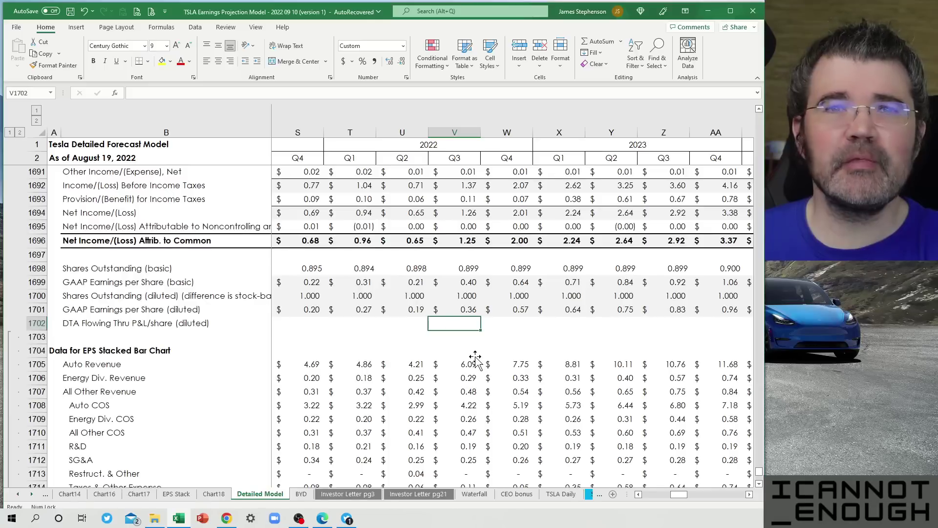
pyautogui.click(459, 295)
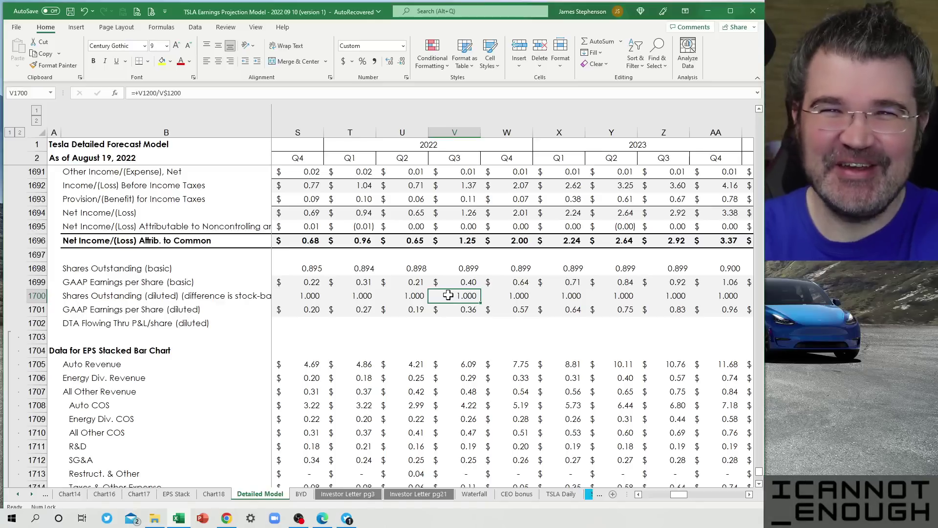
pyautogui.press('Left')
pyautogui.press('Left')
pyautogui.press('Left')
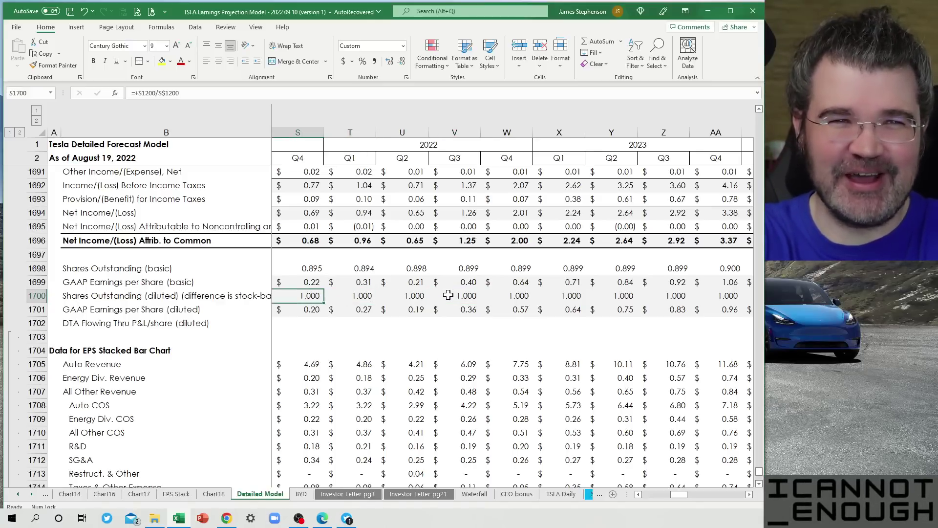
pyautogui.press('Right')
pyautogui.press('Right')
pyautogui.press('Right')
pyautogui.press('Right')
pyautogui.press('Right')
pyautogui.press('Right')
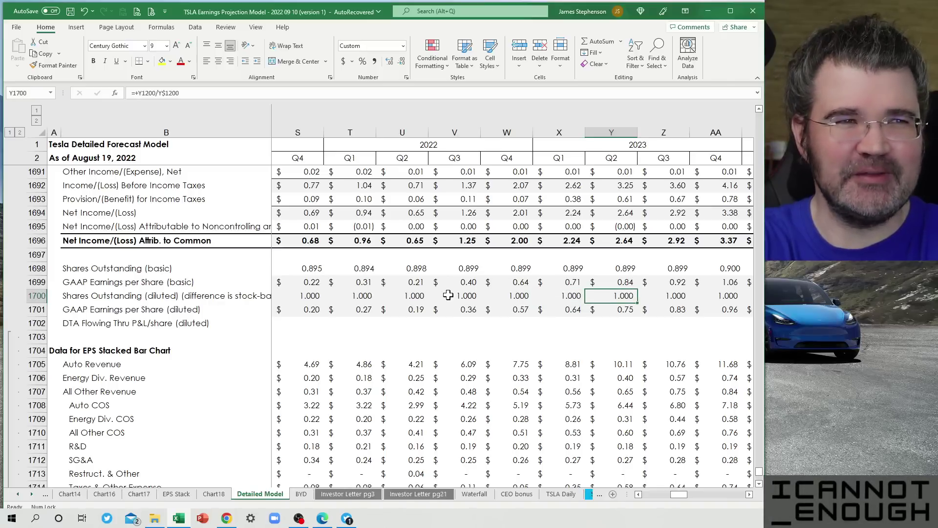
pyautogui.press('Left')
pyautogui.press('Left')
pyautogui.press('Left')
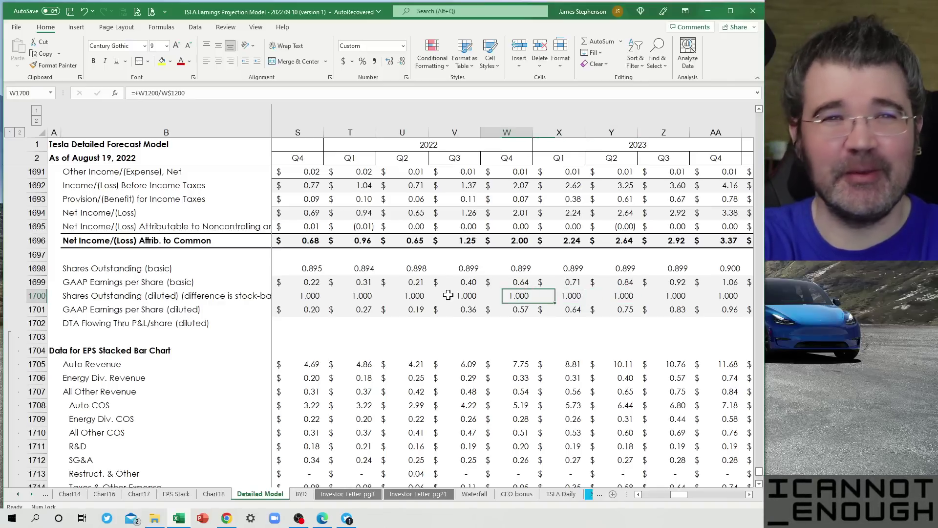
pyautogui.press('Left')
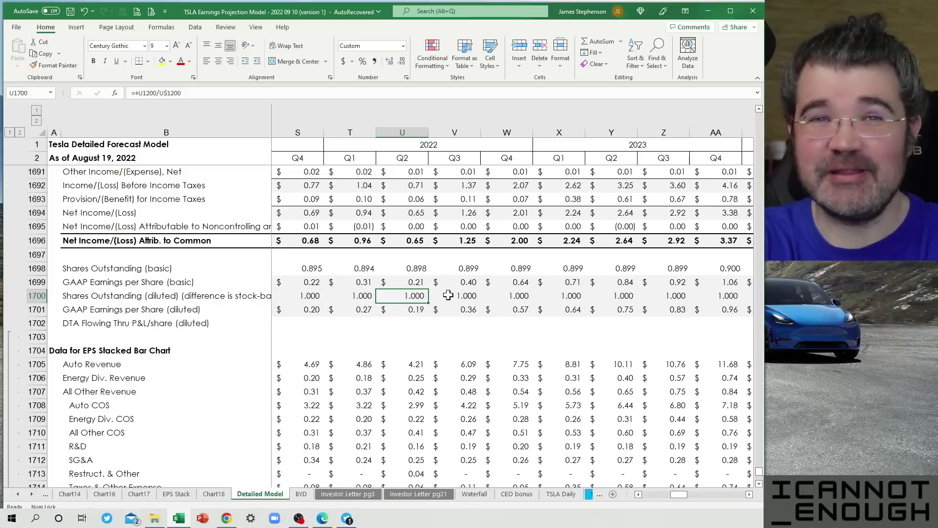
pyautogui.press('Up')
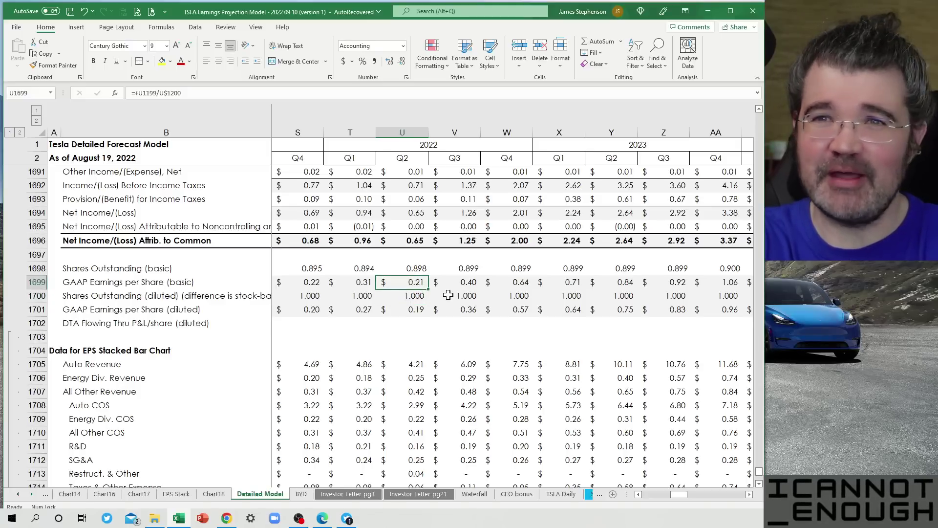
pyautogui.press('Down')
pyautogui.press('Down')
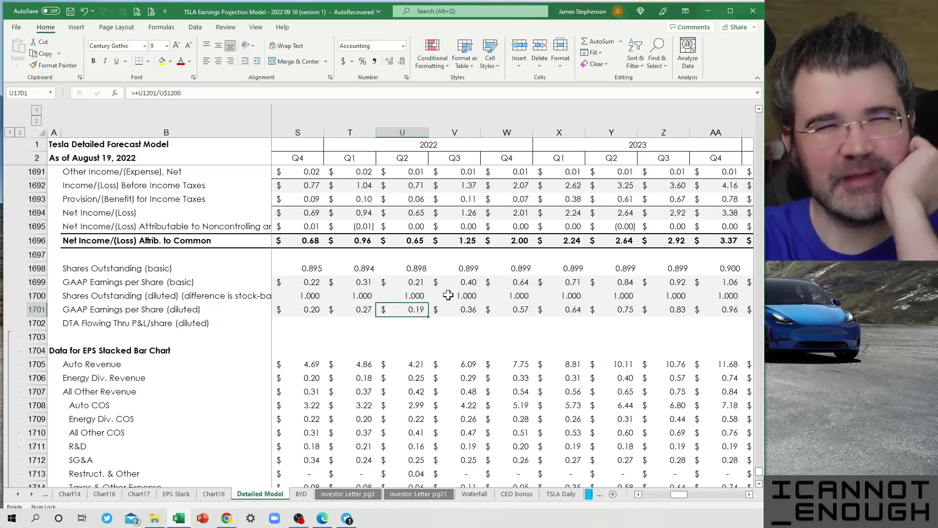
pyautogui.press('Up')
pyautogui.press('Up')
pyautogui.press('Down')
pyautogui.press('Down')
pyautogui.press('Down')
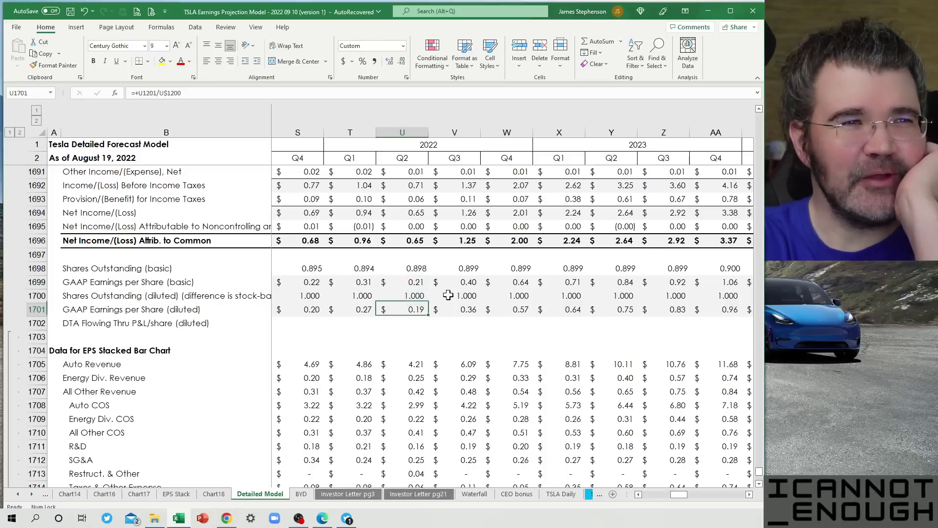
pyautogui.press('Down')
pyautogui.press('Down')
pyautogui.press('Down')
pyautogui.press('Down')
pyautogui.press('Down')
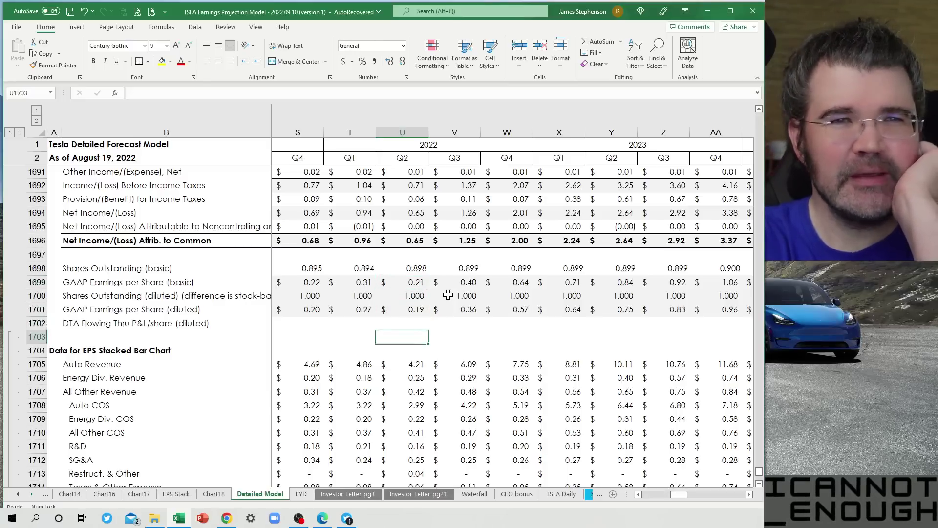
pyautogui.press('Up')
pyautogui.press('Up')
pyautogui.press('Up')
pyautogui.press('Up')
pyautogui.press('Up')
pyautogui.press('Up')
pyautogui.press('Up')
pyautogui.press('Up')
pyautogui.press('Down')
pyautogui.press('Down')
pyautogui.press('Down')
pyautogui.press('Down')
pyautogui.press('Down')
pyautogui.press('Down')
pyautogui.press('Down')
pyautogui.press('Down')
pyautogui.press('Down')
pyautogui.press('Down')
pyautogui.press('Down')
pyautogui.press('Down')
pyautogui.press('Down')
pyautogui.press('Down')
pyautogui.press('Down')
pyautogui.press('Down')
pyautogui.press('Down')
pyautogui.press('Down')
pyautogui.press('Down')
pyautogui.press('Down')
pyautogui.press('Down')
pyautogui.press('Down')
pyautogui.press('Down')
pyautogui.press('Down')
pyautogui.press('Down')
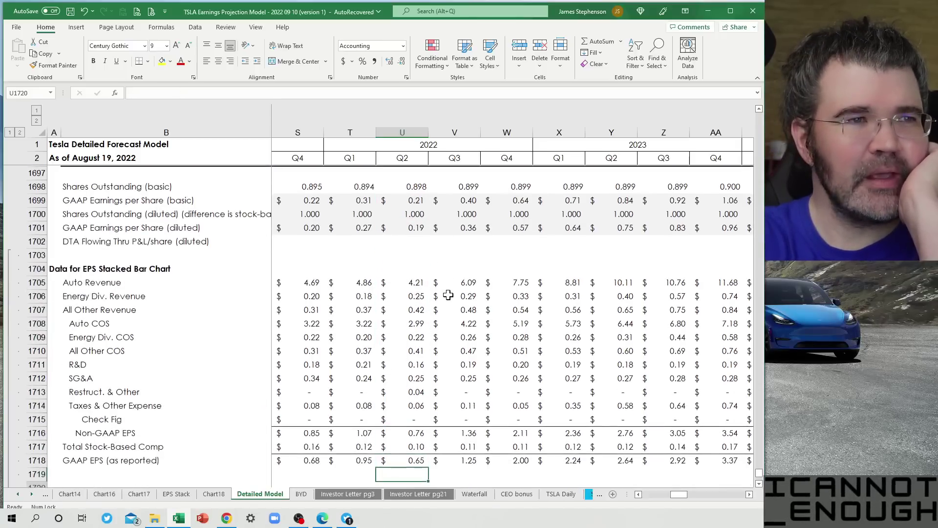
pyautogui.press('Up')
pyautogui.press('Up')
pyautogui.press('Up')
pyautogui.press('Up')
pyautogui.press('Up')
pyautogui.press('Up')
pyautogui.press('Up')
pyautogui.press('Up')
pyautogui.press('Up')
pyautogui.press('Up')
pyautogui.press('Up')
pyautogui.press('Up')
pyautogui.press('Up')
pyautogui.press('Up')
pyautogui.press('Up')
pyautogui.press('Up')
pyautogui.press('Up')
pyautogui.press('Up')
pyautogui.press('Up')
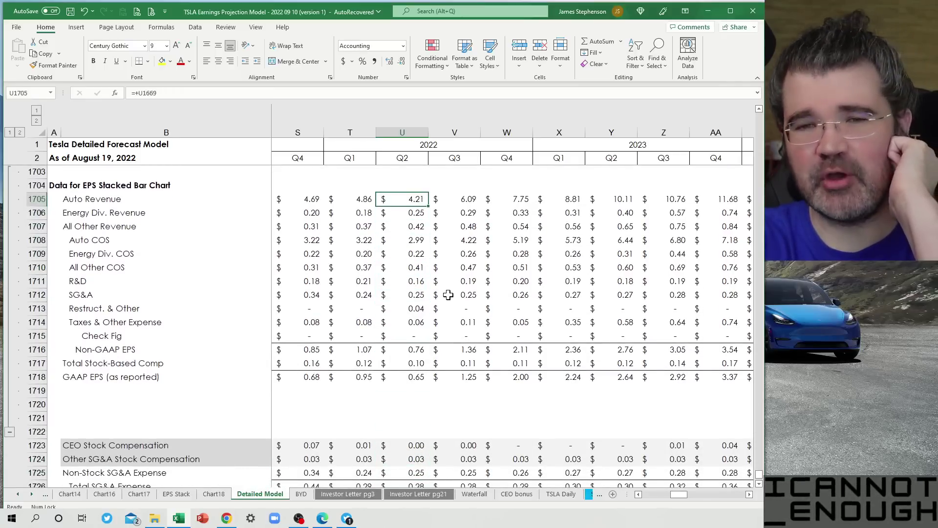
pyautogui.press('Down')
pyautogui.press('Down')
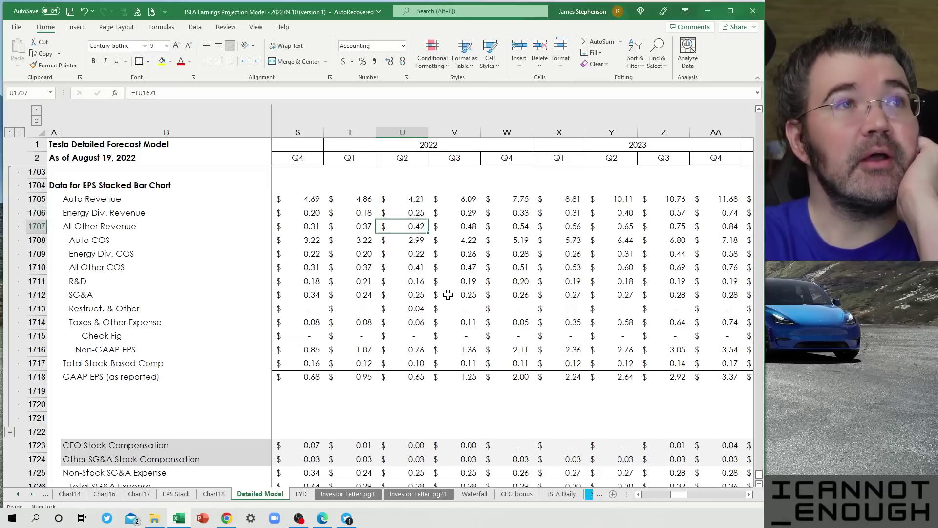
pyautogui.press('Down')
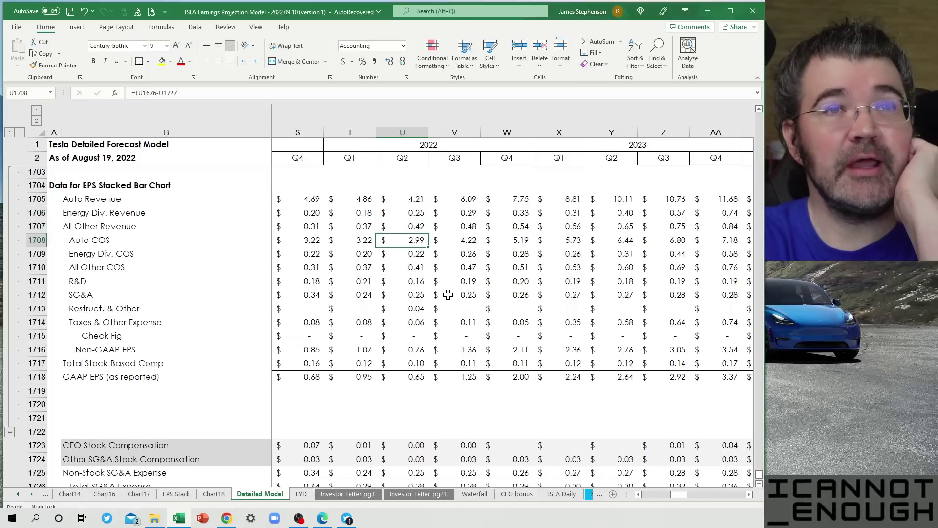
pyautogui.press('Down')
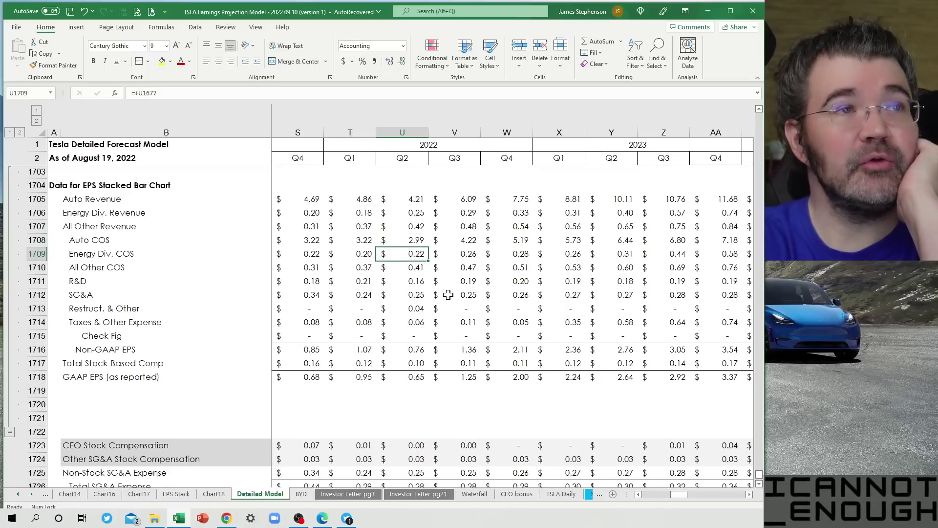
pyautogui.press('Down')
pyautogui.press('Down')
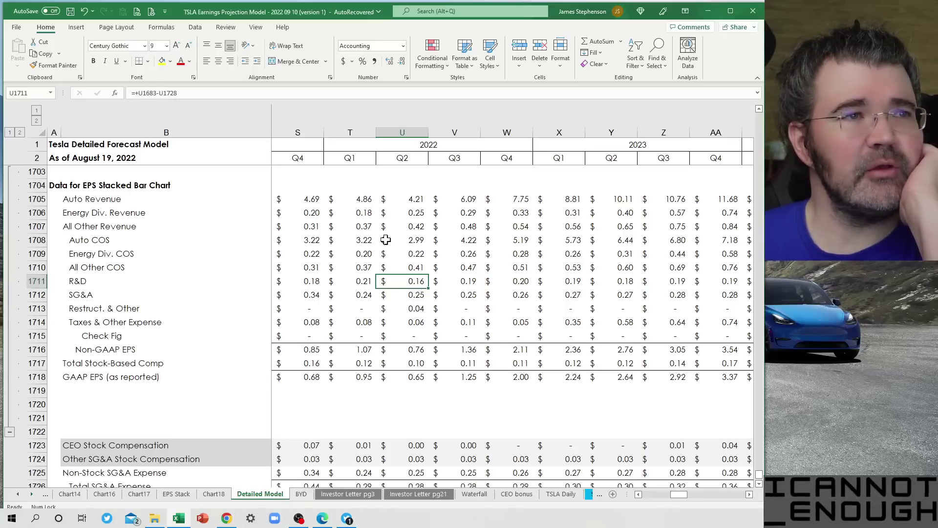
# Check the Q2 Auto COS, SG&A, Restruct. & Other, Stock-Based Comp and GAAP EPS formulas
pyautogui.scroll(-2, 419, 321)
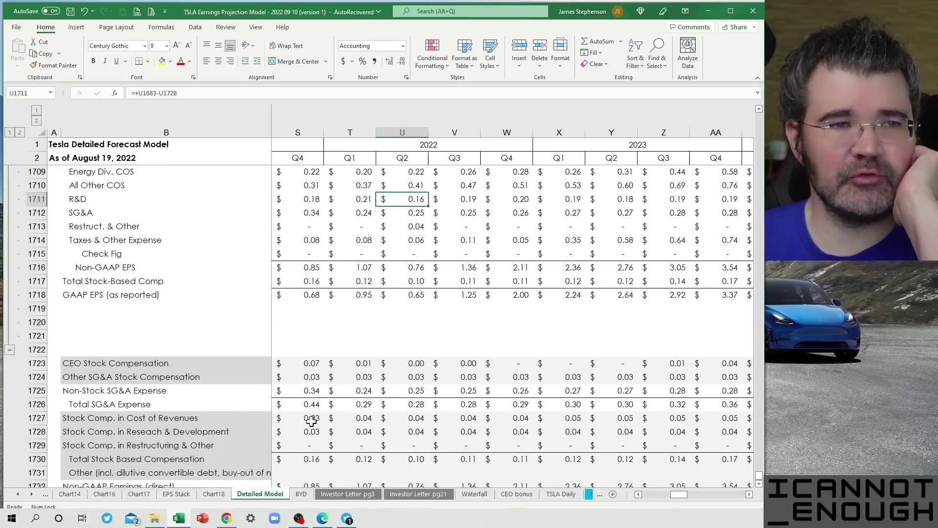
pyautogui.scroll(2, 404, 390)
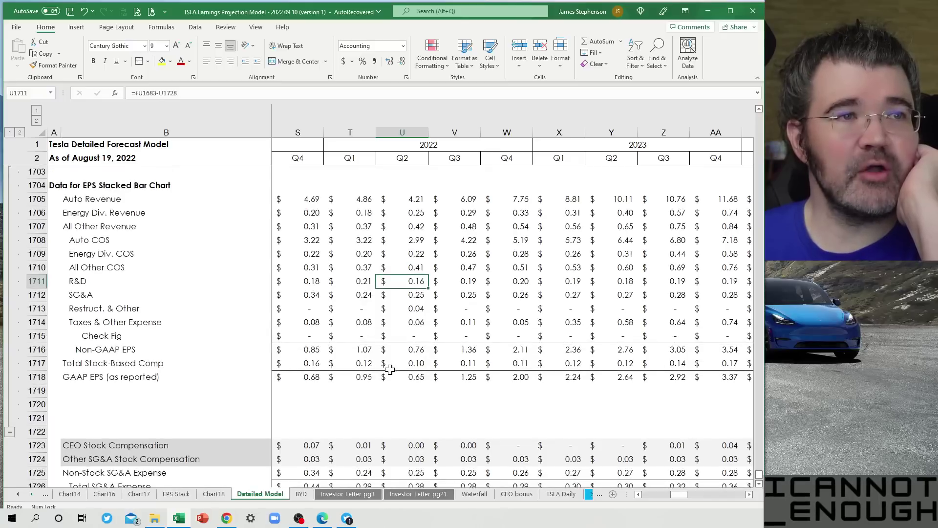
pyautogui.click(407, 364)
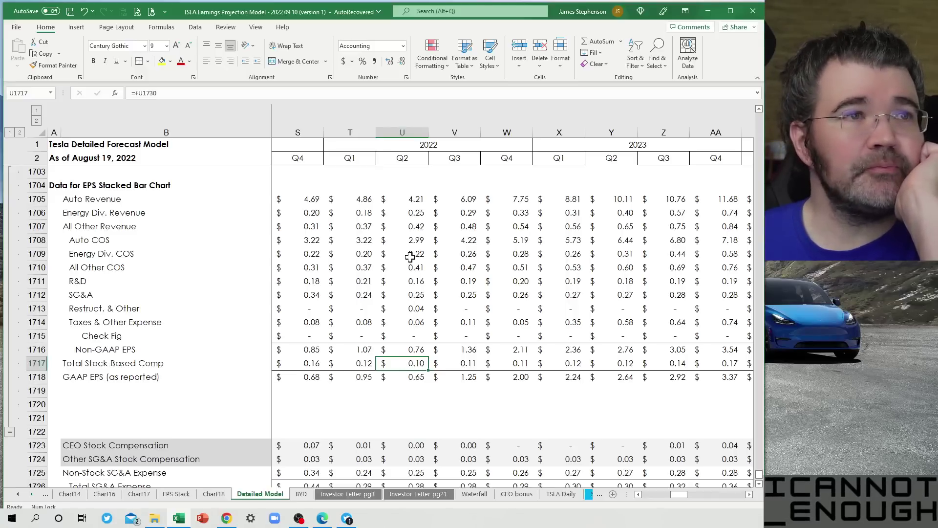
pyautogui.click(407, 240)
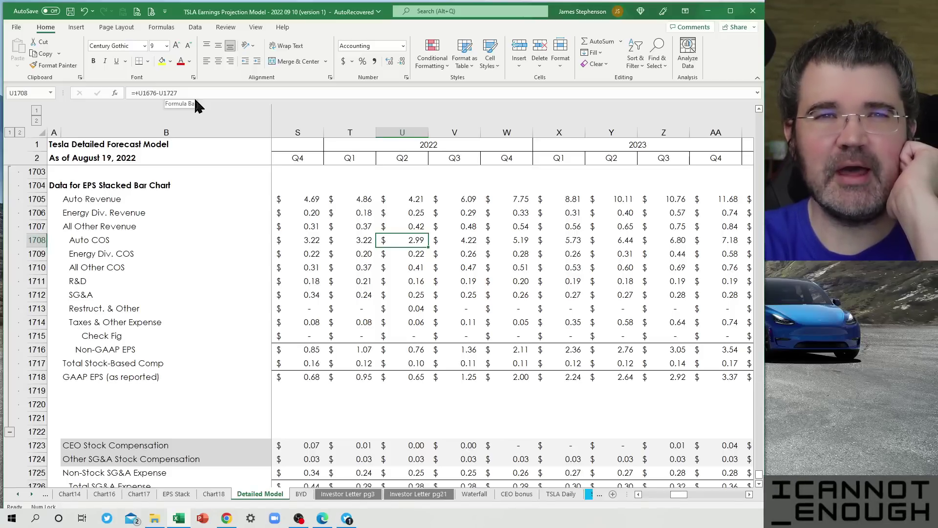
pyautogui.press('Down')
pyautogui.press('Down')
pyautogui.press('Down')
pyautogui.press('Down')
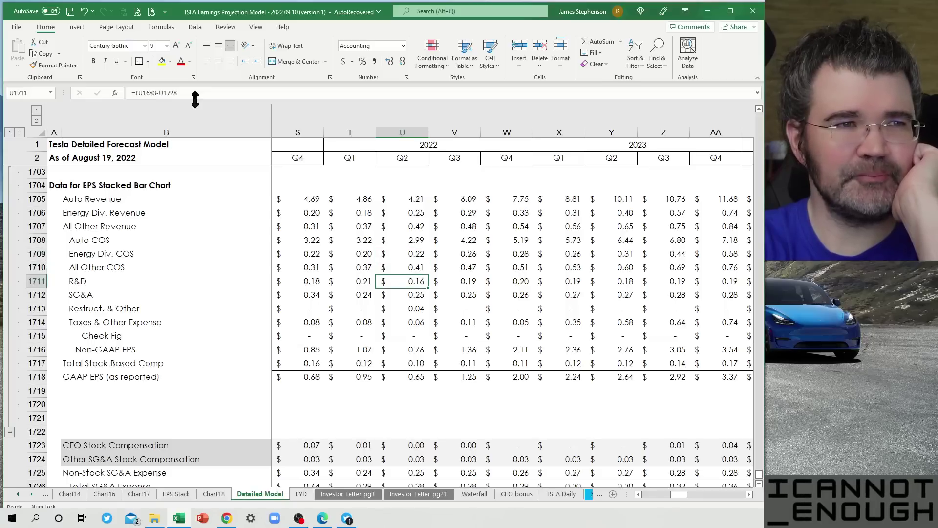
pyautogui.press('Down')
pyautogui.press('Down')
pyautogui.press('Down')
pyautogui.press('Down')
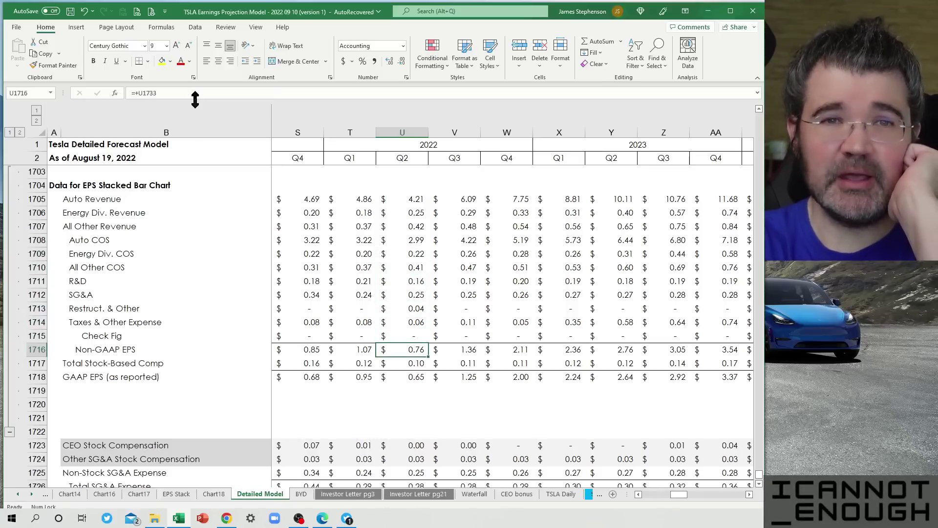
pyautogui.press('Down')
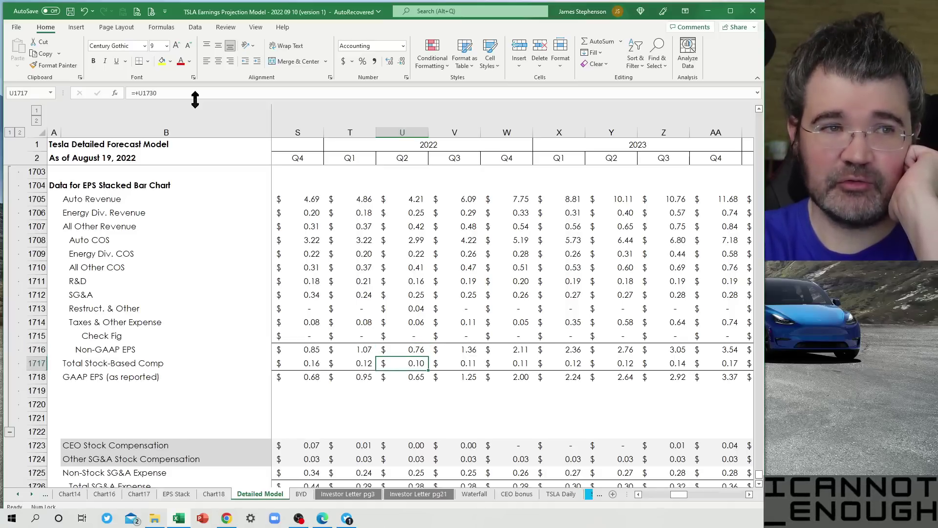
pyautogui.press('Down')
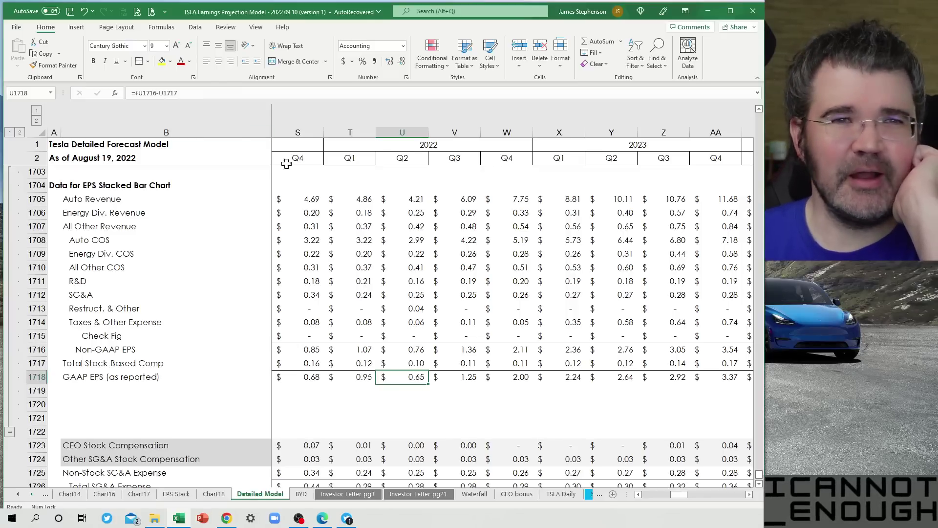
# Switch to the EPS Stack sheet with the Q3 2022 per-share stacked bar chart
pyautogui.scroll(-6, 462, 304)
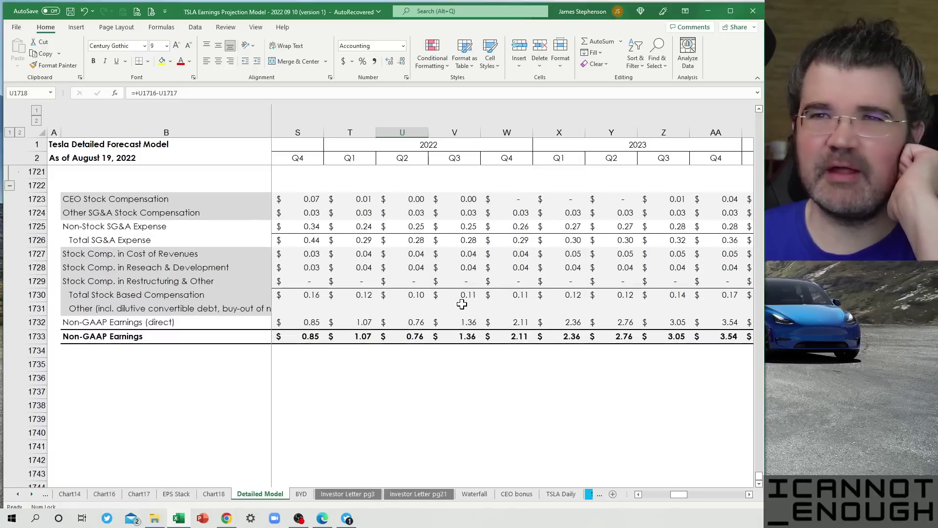
pyautogui.scroll(-4, 462, 304)
pyautogui.scroll(6, 462, 304)
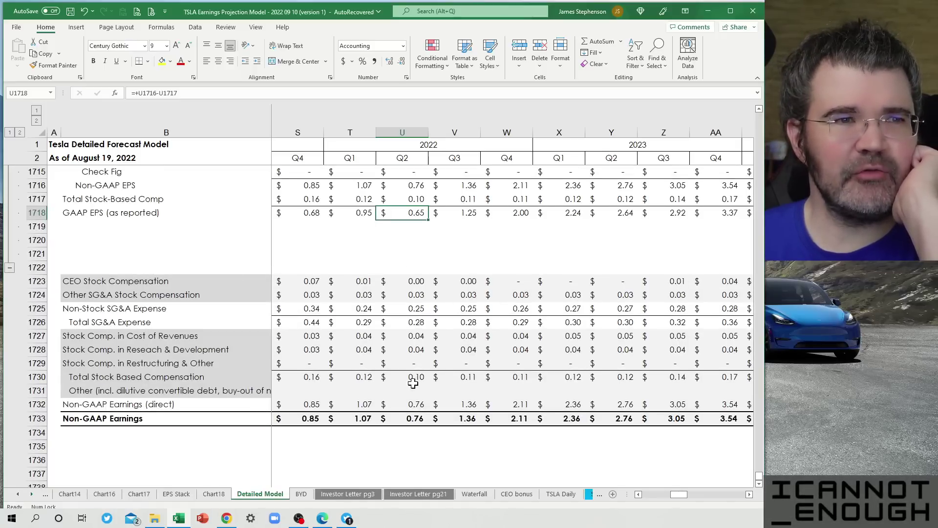
pyautogui.scroll(6, 444, 361)
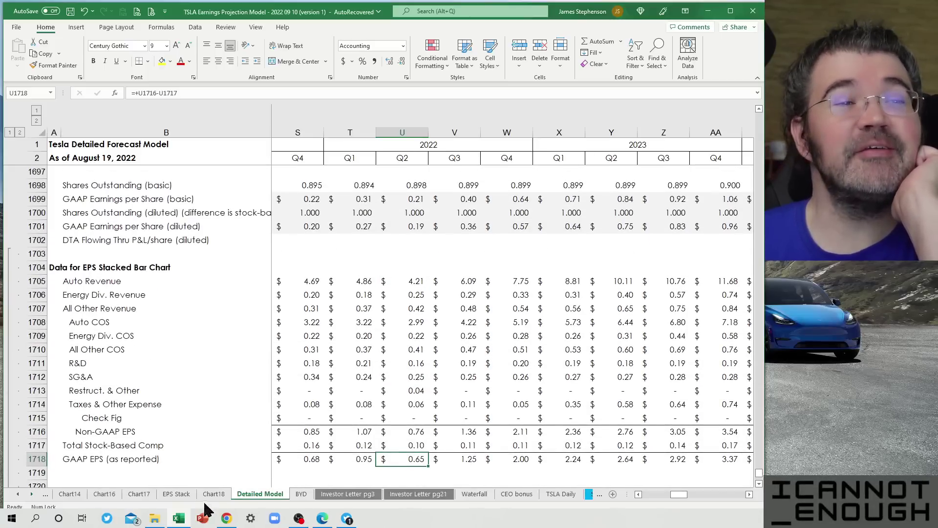
pyautogui.click(175, 495)
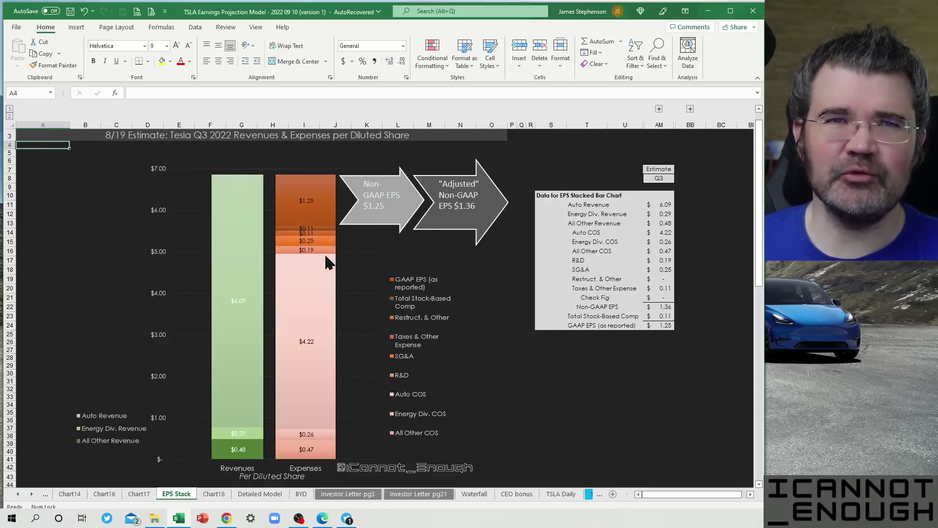
# Inspect the two overlapping stacked bar charts on the EPS Stack sheet
pyautogui.moveTo(319, 263)
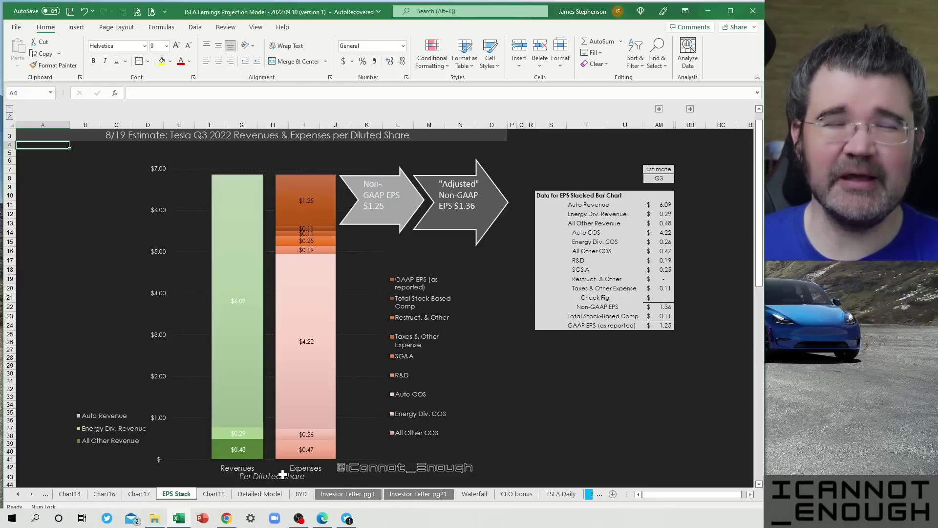
pyautogui.moveTo(283, 397)
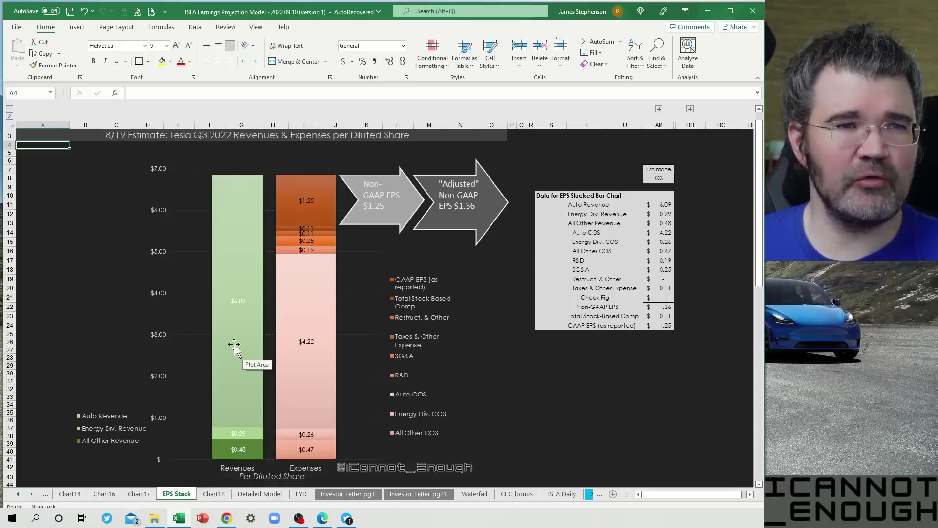
pyautogui.click(223, 322)
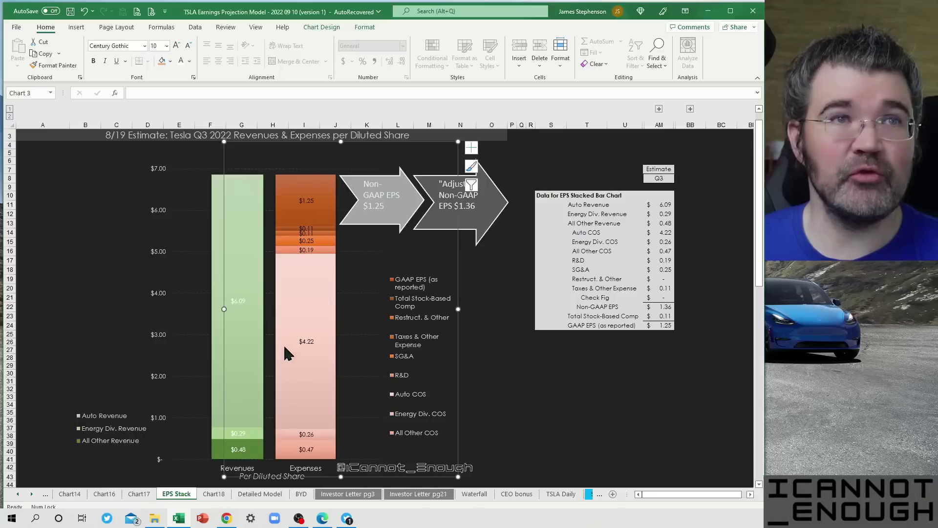
pyautogui.click(208, 267)
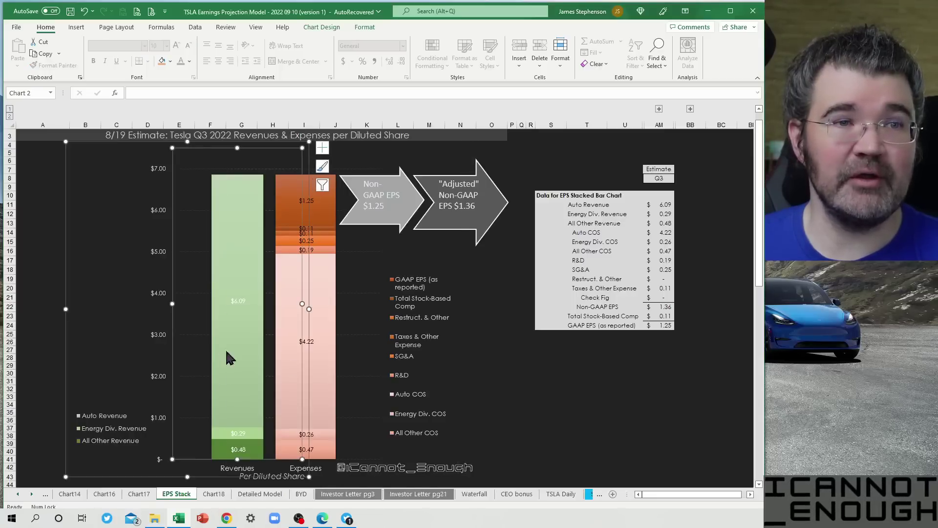
pyautogui.click(606, 376)
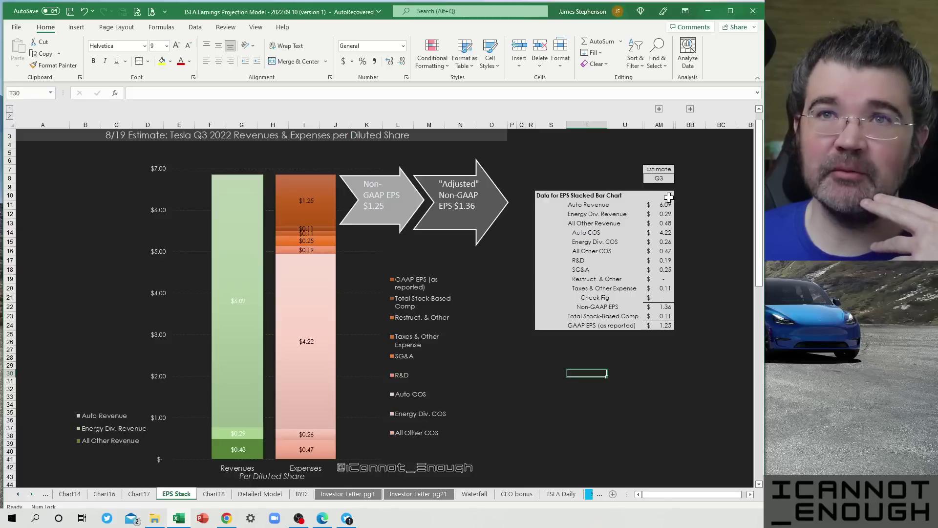
# Check the chart data values AM11:AM24, then return to the Detailed Model sheet
pyautogui.moveTo(666, 200); pyautogui.dragTo(645, 325)
pyautogui.click(654, 341)
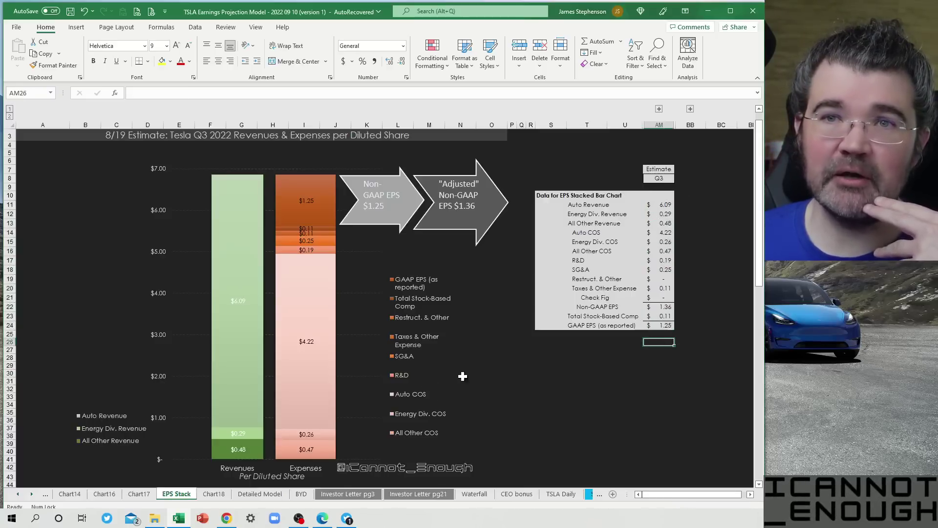
pyautogui.click(250, 497)
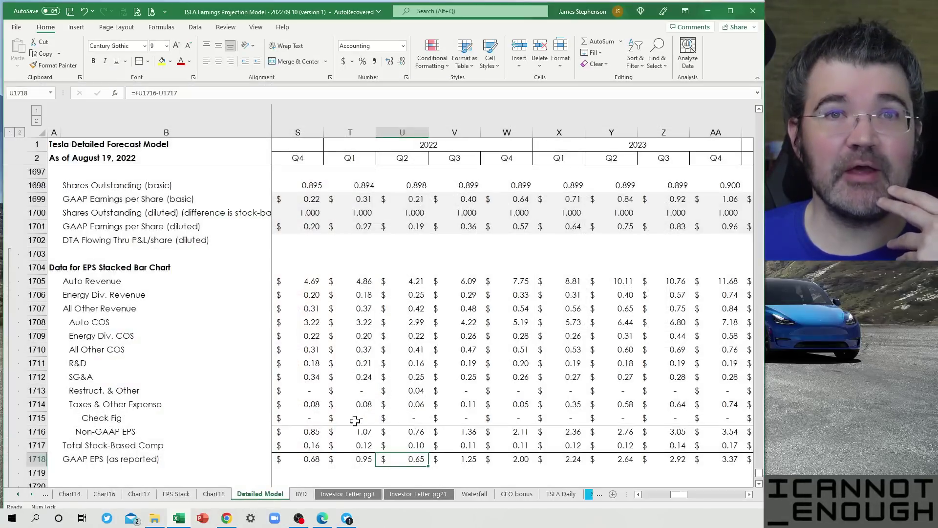
# Review the Q3 2022 chart-data formulas from V1705 through Taxes & Other Expense, leaving them unchanged
pyautogui.moveTo(452, 282); pyautogui.dragTo(441, 460)
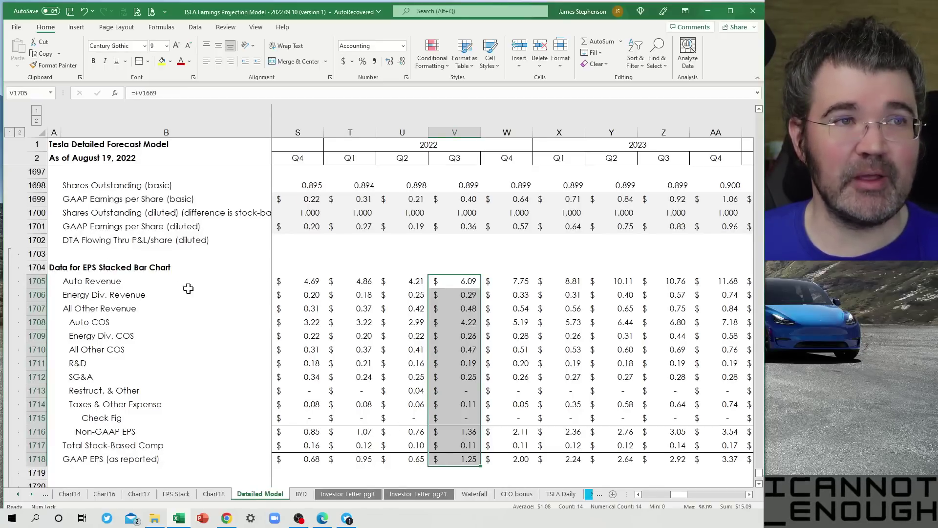
pyautogui.click(469, 280)
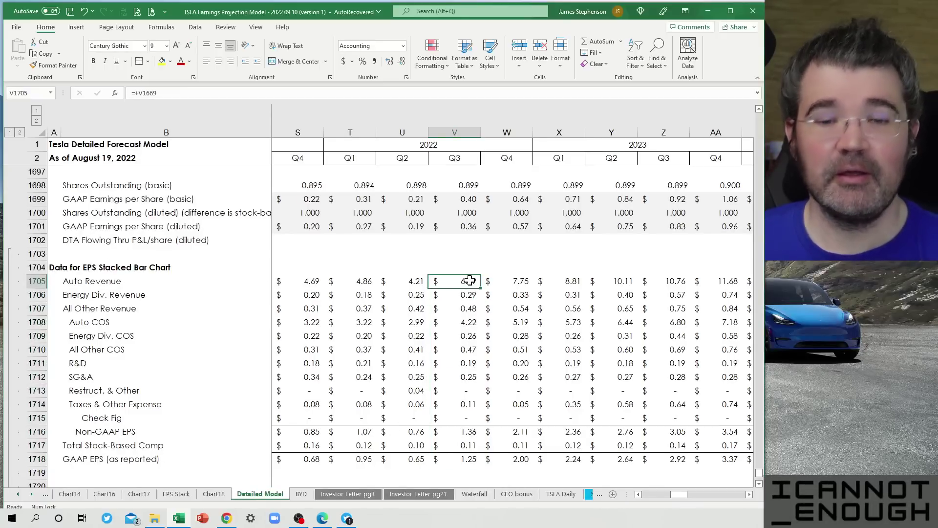
pyautogui.press('Down')
pyautogui.press('Down')
pyautogui.press('Down')
pyautogui.press('Down')
pyautogui.press('Down')
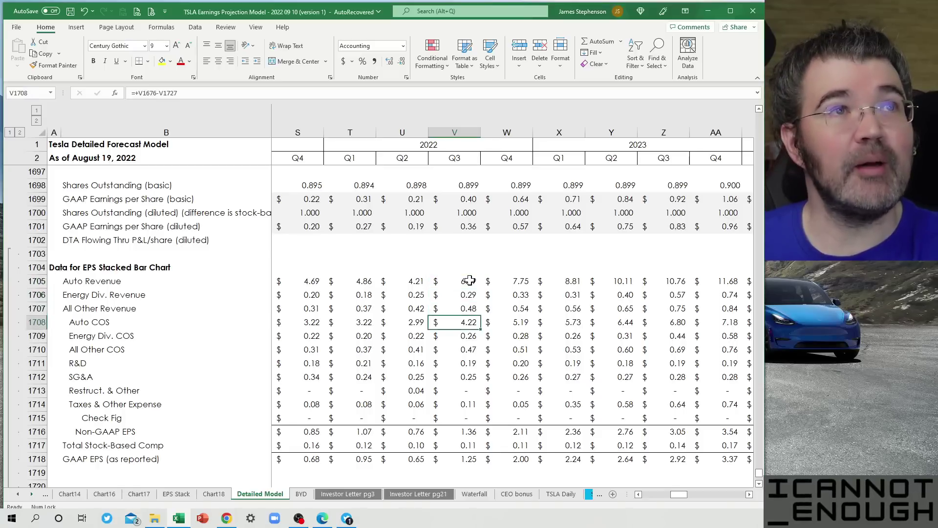
pyautogui.press('Down')
pyautogui.press('Down')
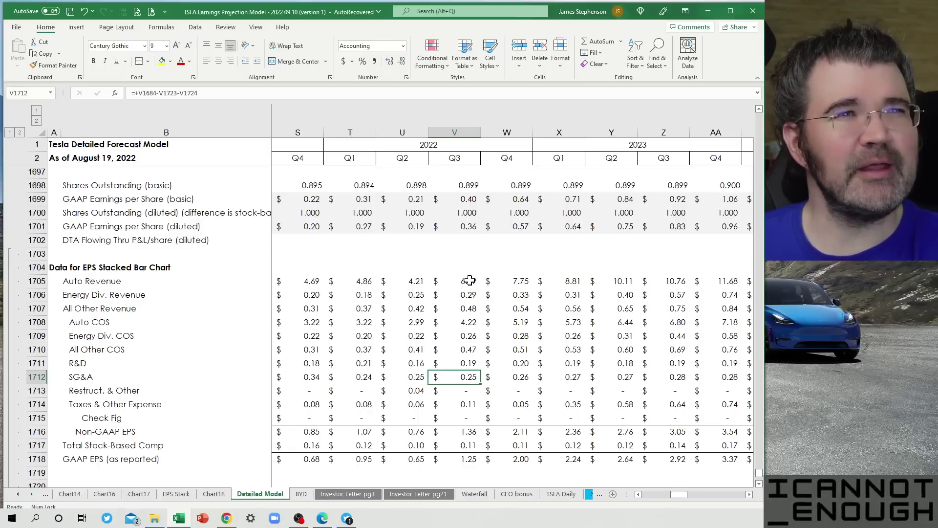
pyautogui.press('Down')
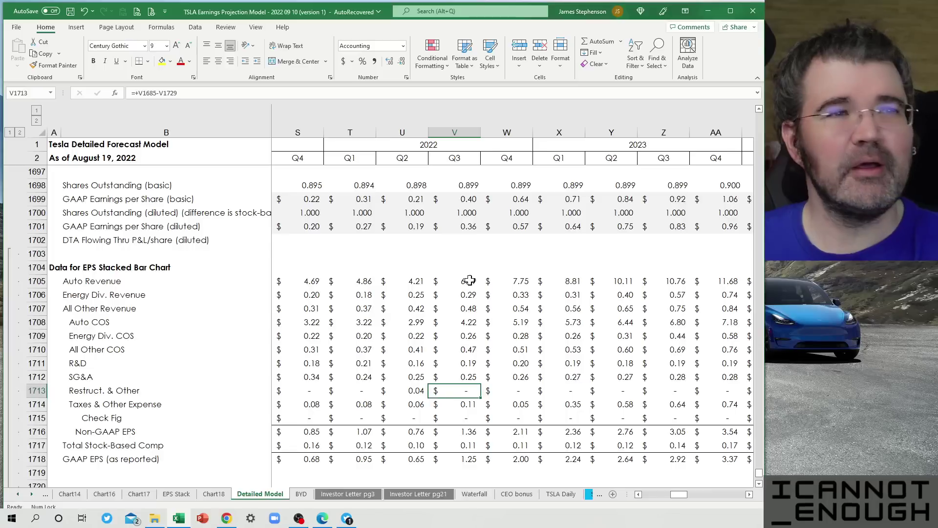
pyautogui.press('Down')
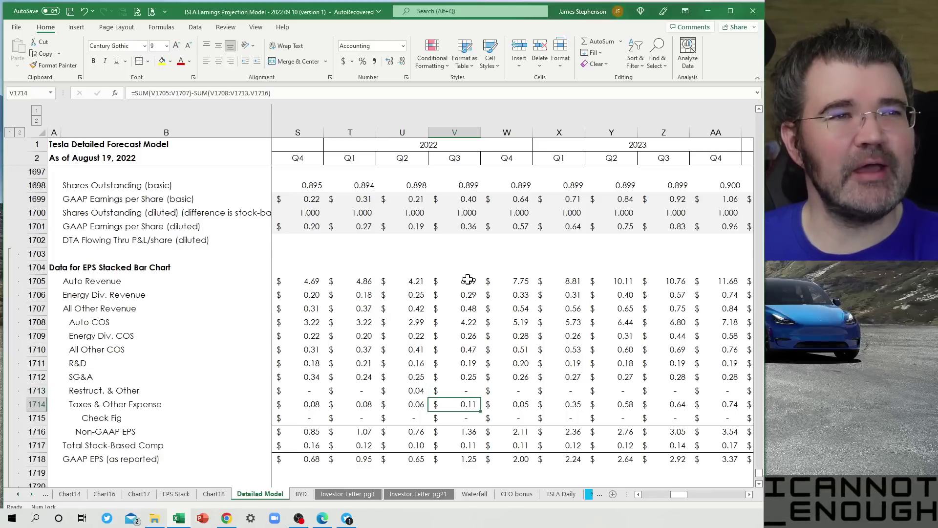
pyautogui.click(305, 90)
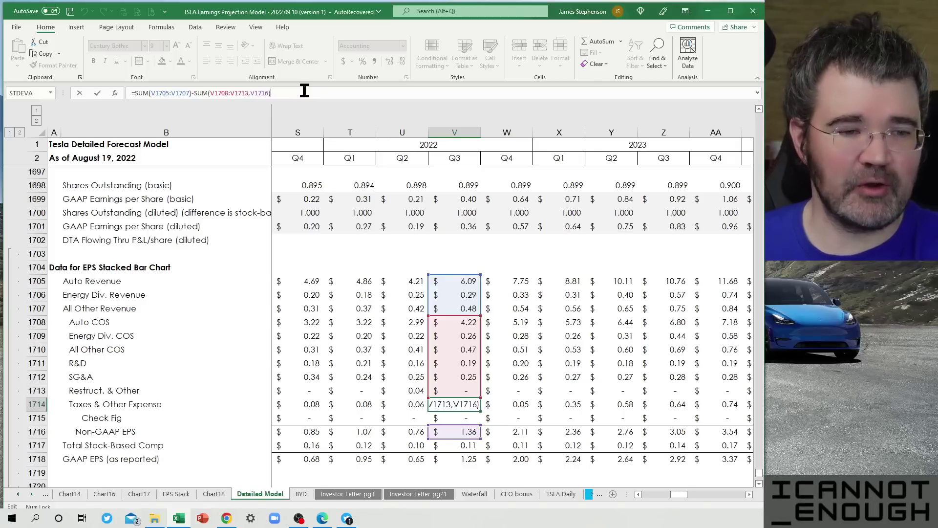
pyautogui.press('Return')
pyautogui.press('Down')
pyautogui.press('Down')
# Trace Non-GAAP EPS in V1716 to its source formula, then return to the EPS Stack sheet
pyautogui.press('Up')
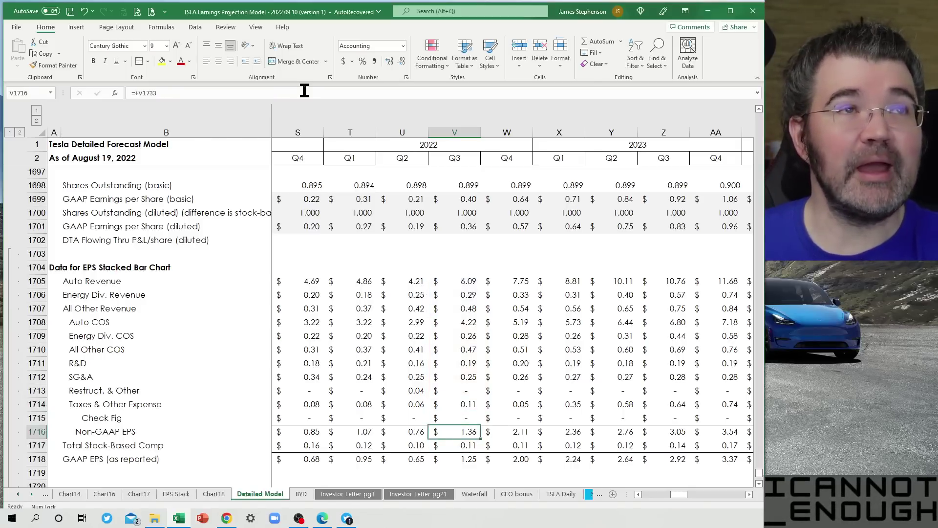
pyautogui.doubleClick(459, 431)
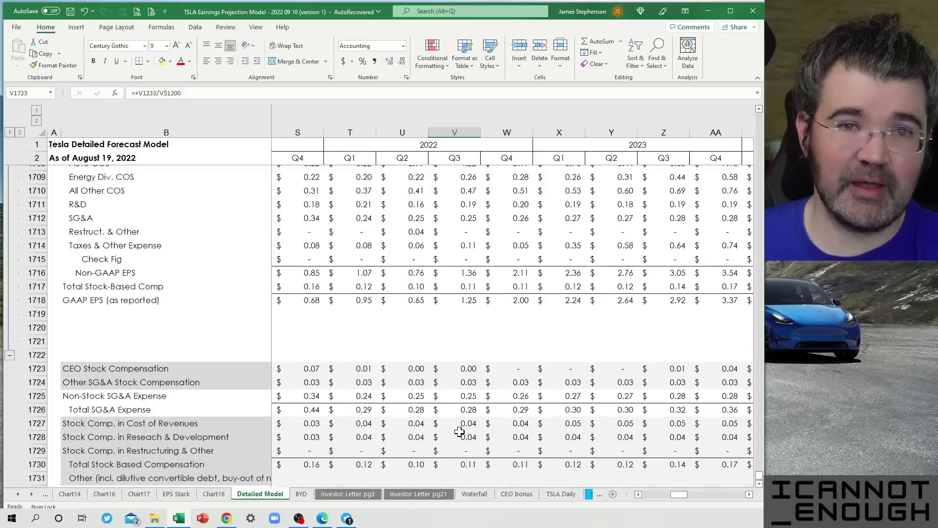
pyautogui.click(151, 94)
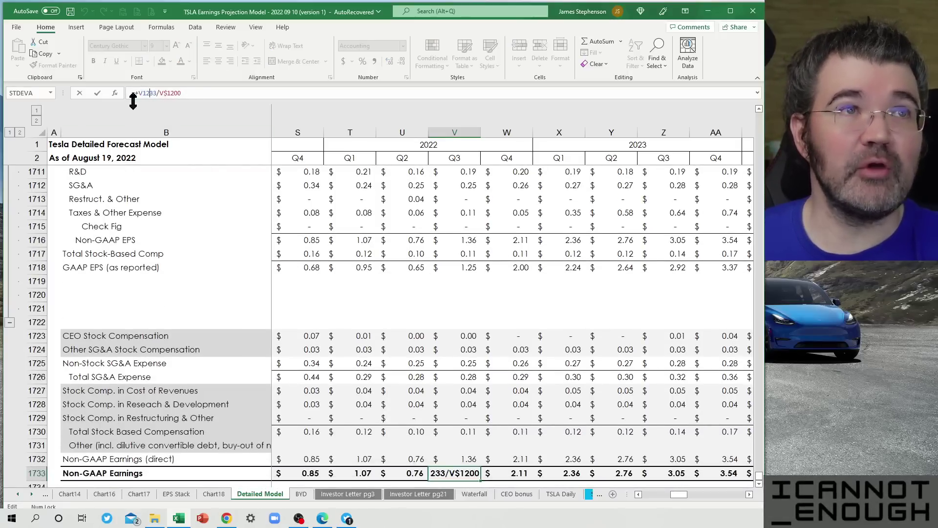
pyautogui.press('Escape')
pyautogui.scroll(4, 432, 332)
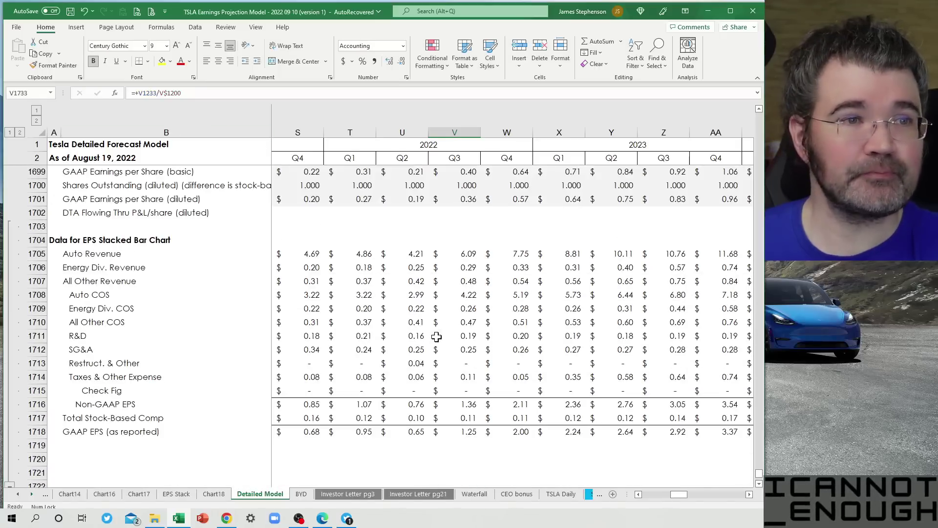
pyautogui.click(465, 375)
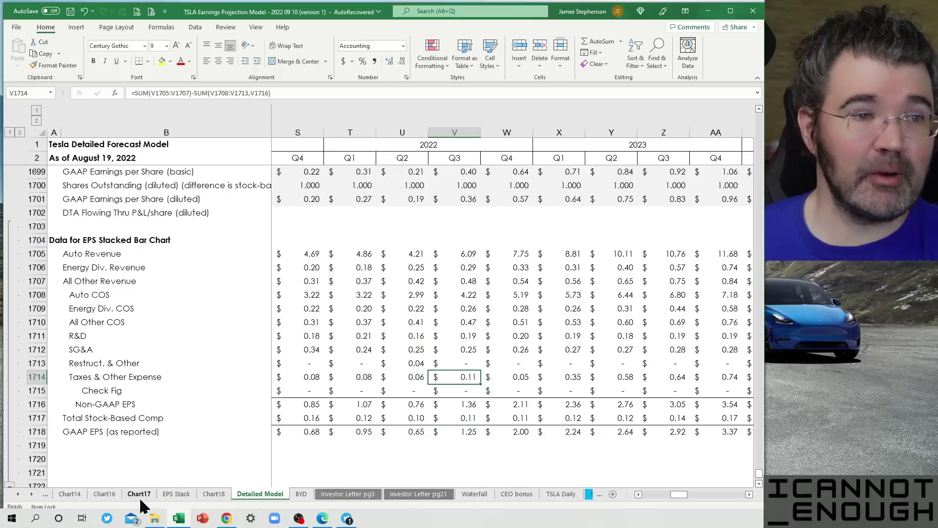
pyautogui.click(164, 495)
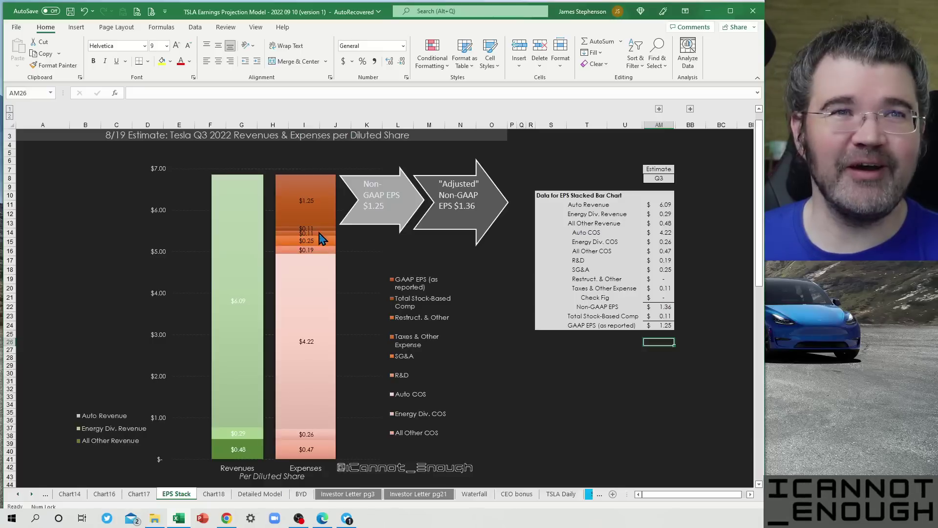
pyautogui.moveTo(321, 248)
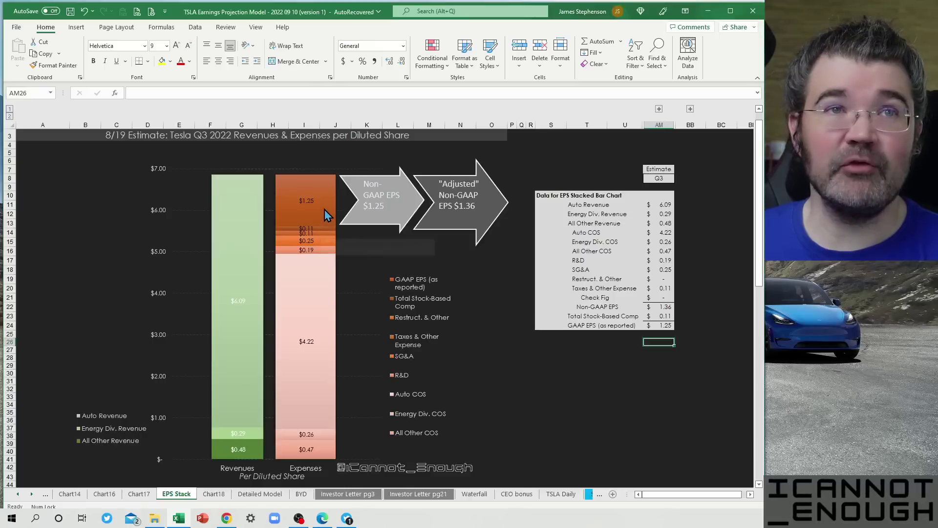
pyautogui.moveTo(326, 202)
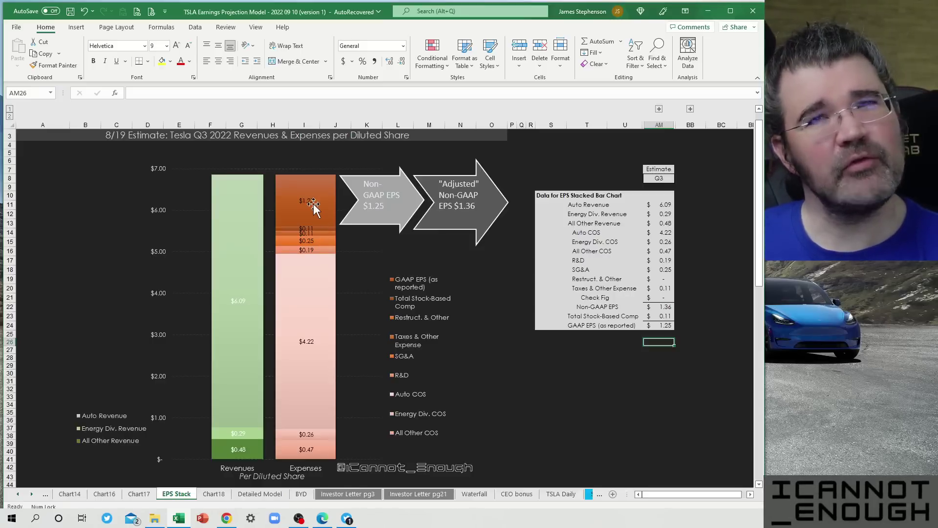
# Remove "Non-" from the first arrow label so it reads GAAP EPS $1.25
pyautogui.click(369, 196)
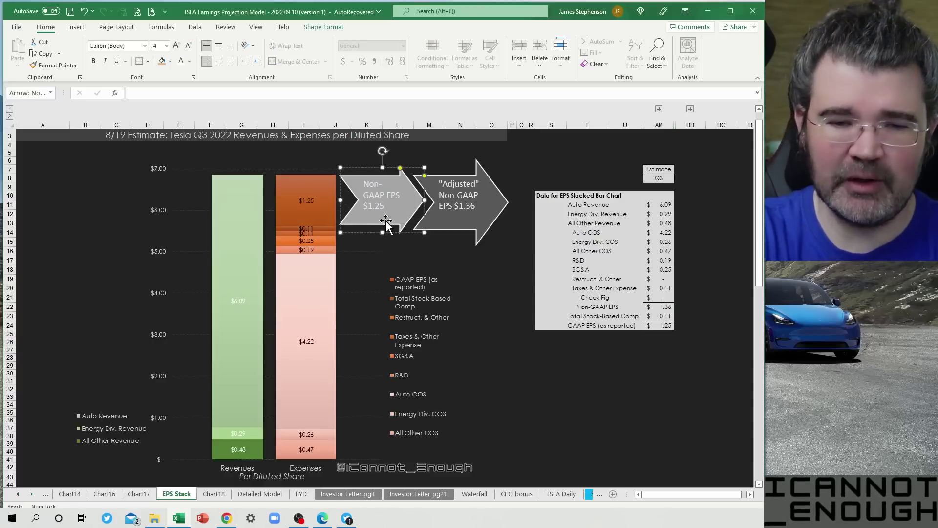
pyautogui.press('BackSpace')
pyautogui.press('BackSpace')
pyautogui.press('BackSpace')
pyautogui.press('BackSpace')
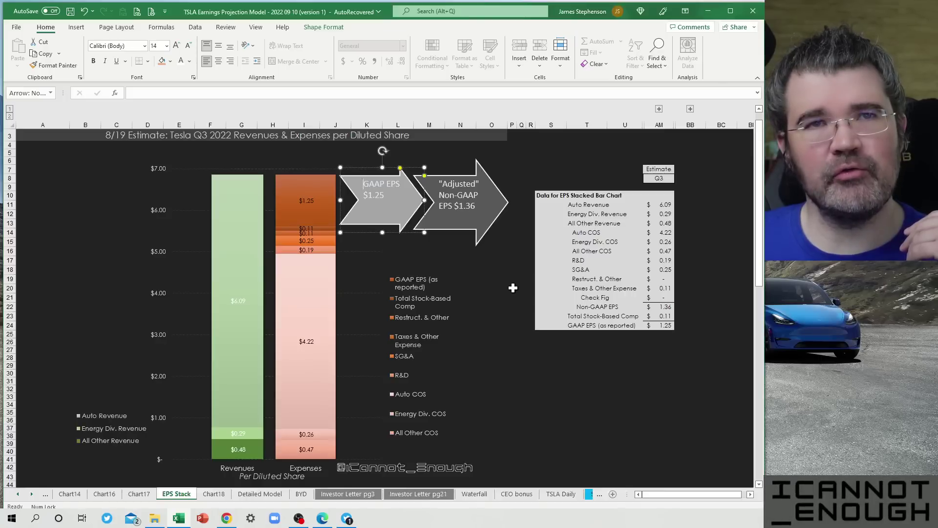
pyautogui.click(558, 359)
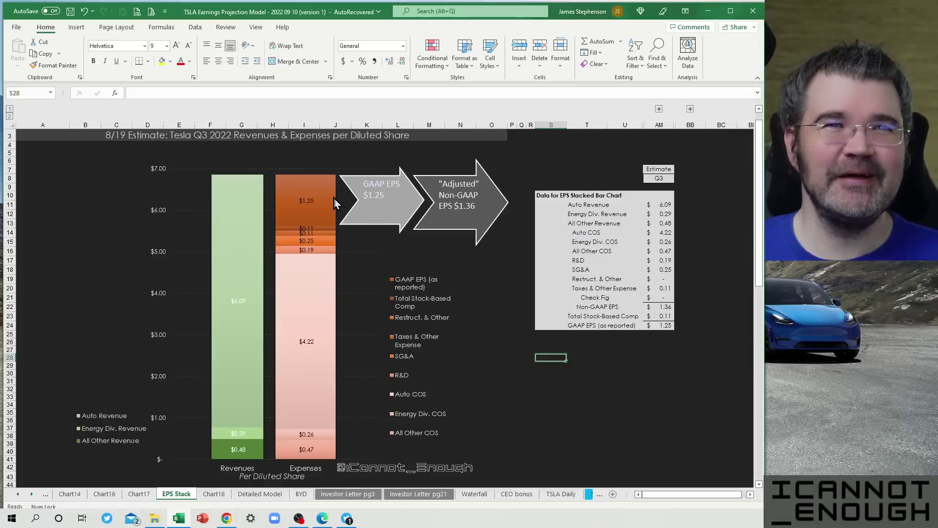
pyautogui.moveTo(334, 201)
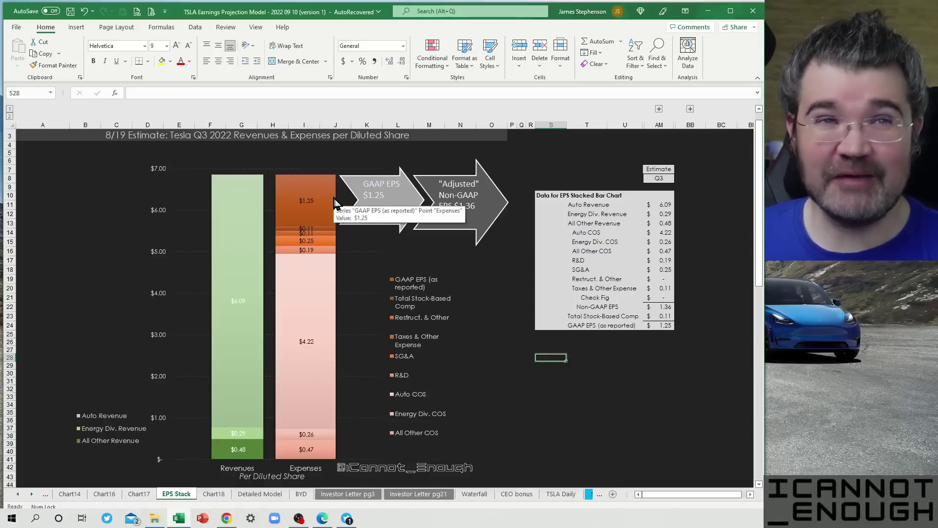